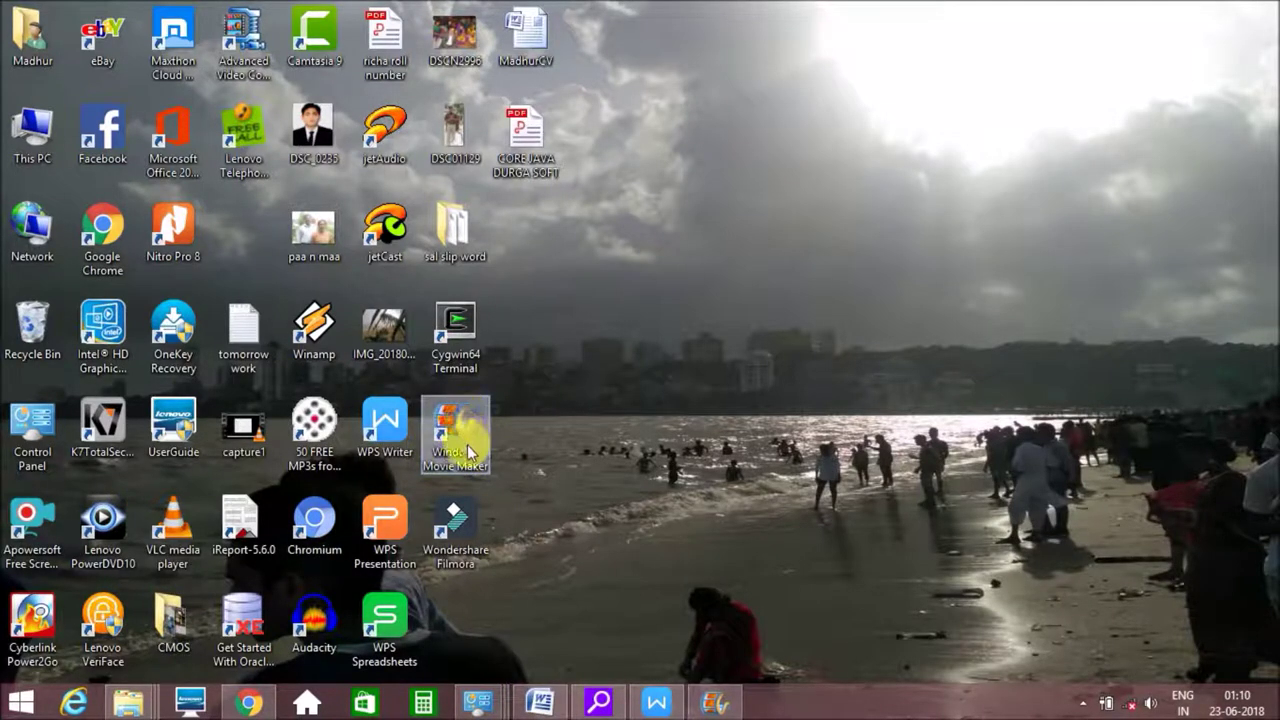
Step: Open Windows Movie Maker and look through its animation, visual effects, project and view tools before returning to the home tools
{"action": "double_click", "coordinate": [467, 445]}
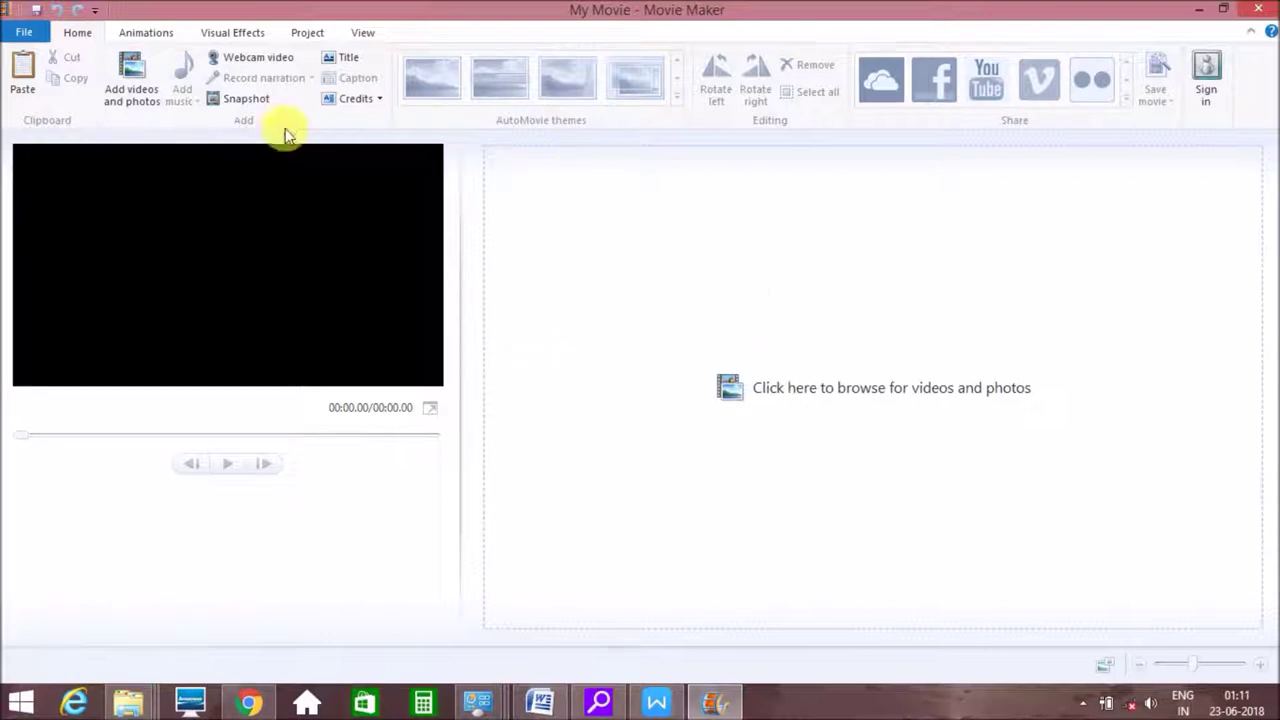
{"action": "left_click", "coordinate": [22, 38]}
{"action": "left_click", "coordinate": [503, 172]}
{"action": "left_click", "coordinate": [150, 34]}
{"action": "left_click", "coordinate": [214, 34]}
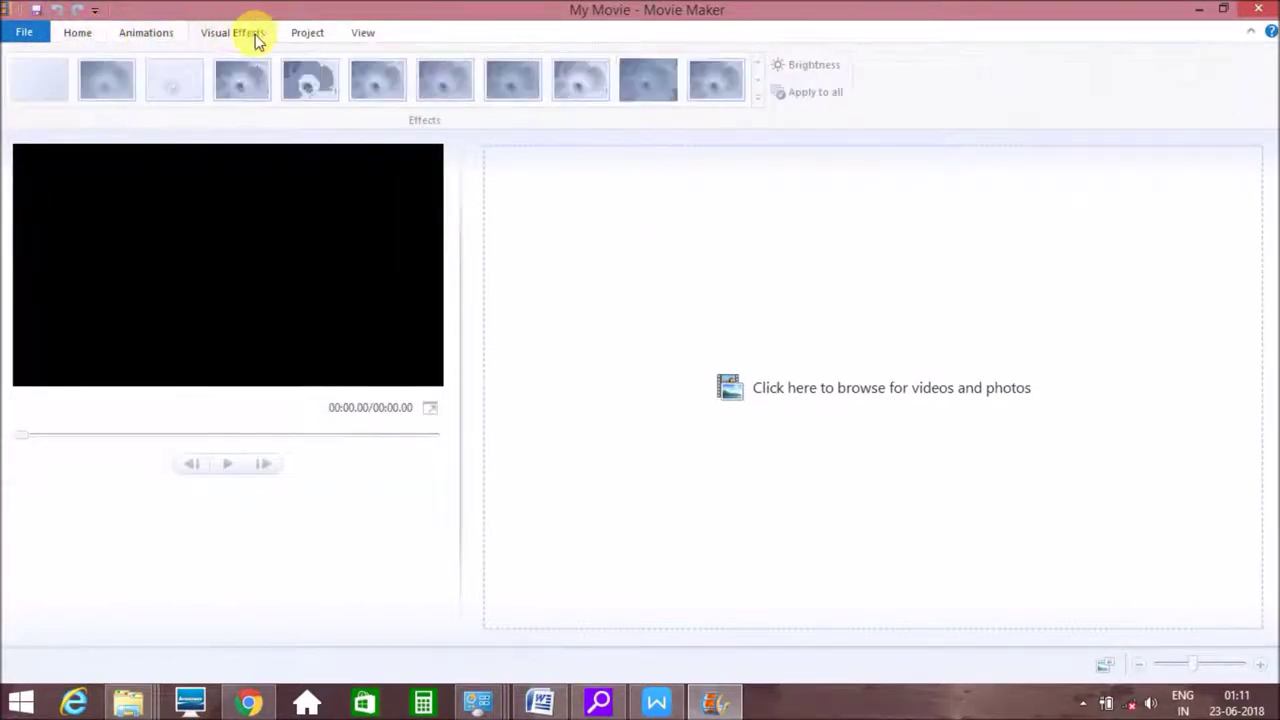
{"action": "left_click", "coordinate": [300, 35]}
{"action": "left_click", "coordinate": [358, 34]}
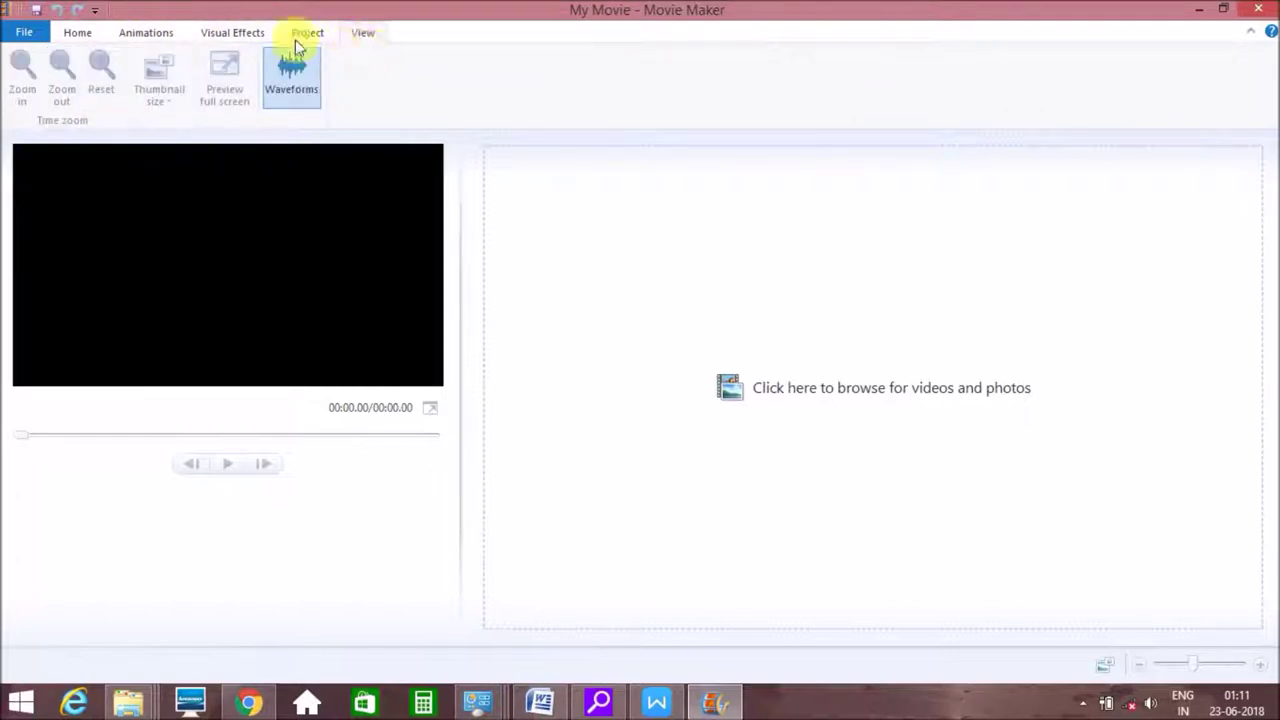
{"action": "left_click", "coordinate": [86, 36]}
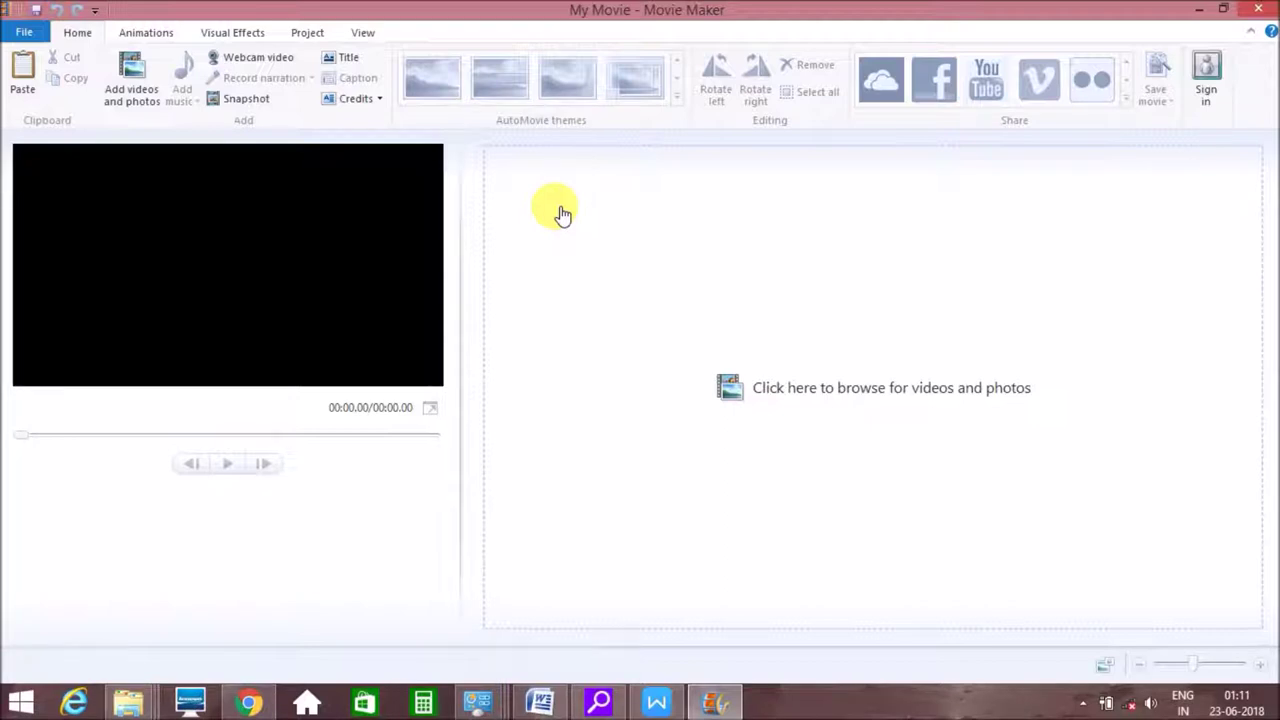
Step: Switch to File Explorer to check the clips in the Videos folder, and return to Movie Maker
{"action": "left_click", "coordinate": [1196, 10]}
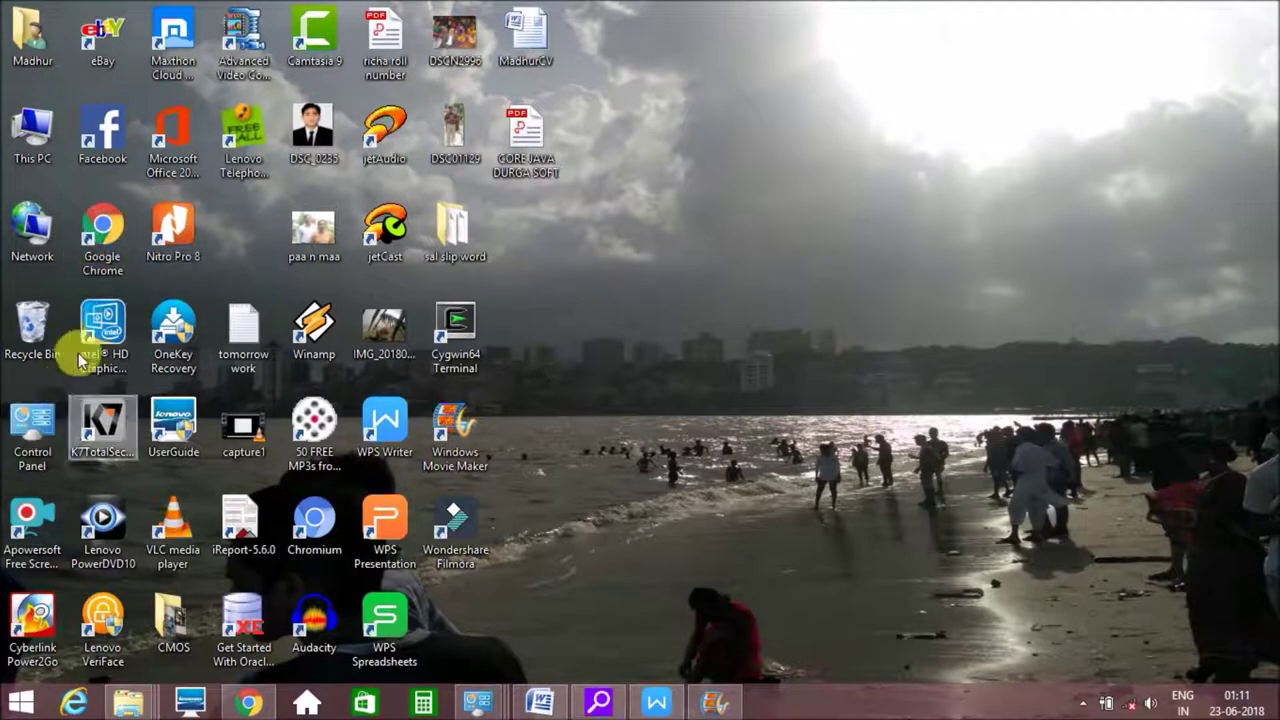
{"action": "mouse_move", "coordinate": [128, 702]}
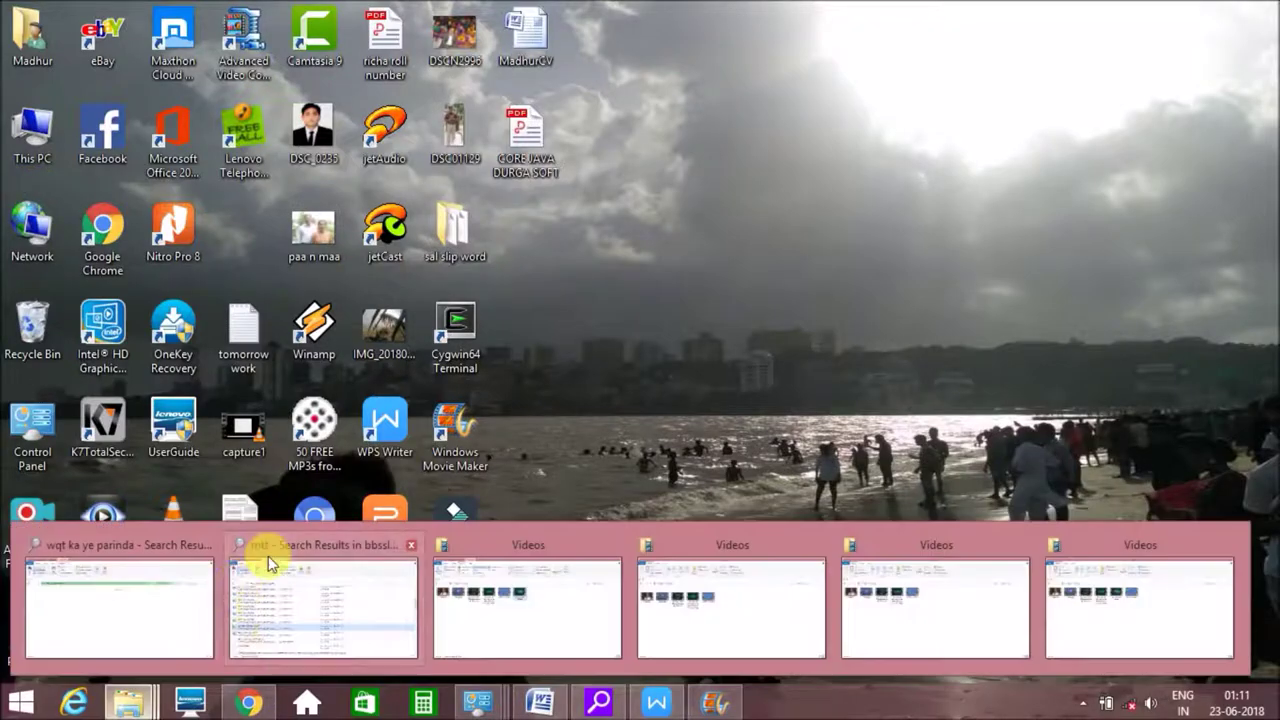
{"action": "left_click", "coordinate": [527, 600]}
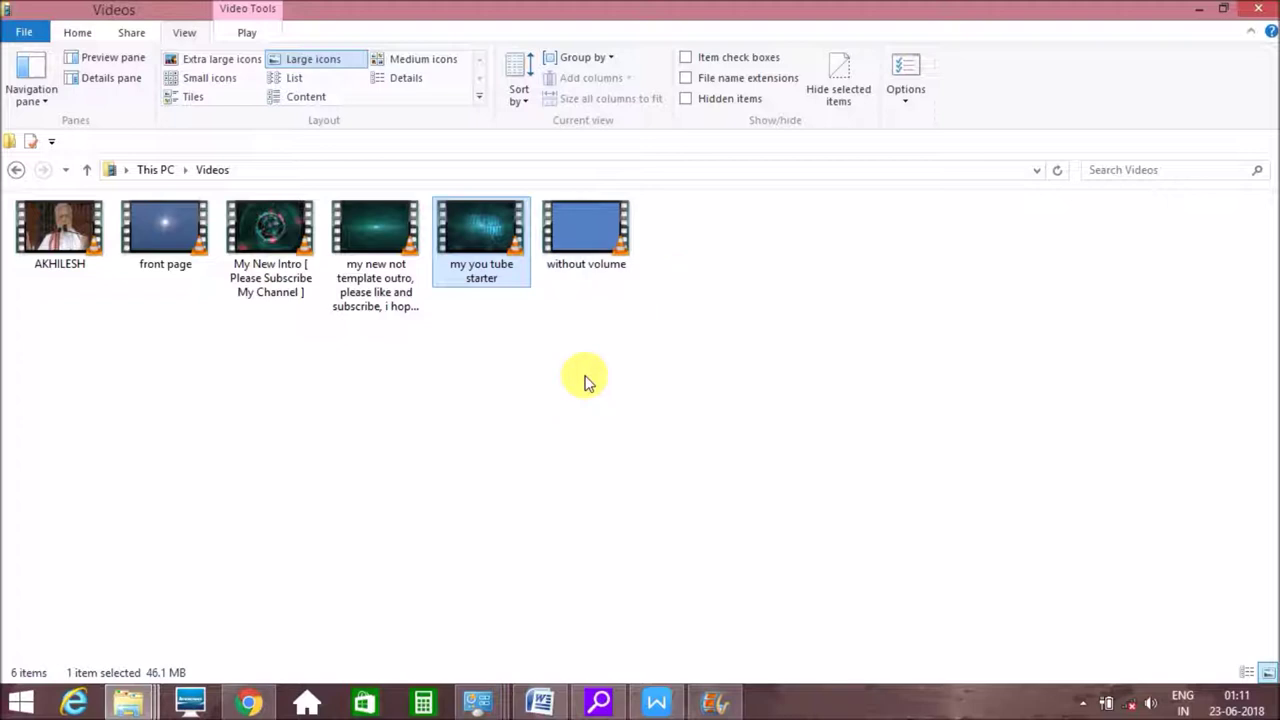
{"action": "left_click", "coordinate": [1198, 10]}
{"action": "left_click", "coordinate": [714, 703]}
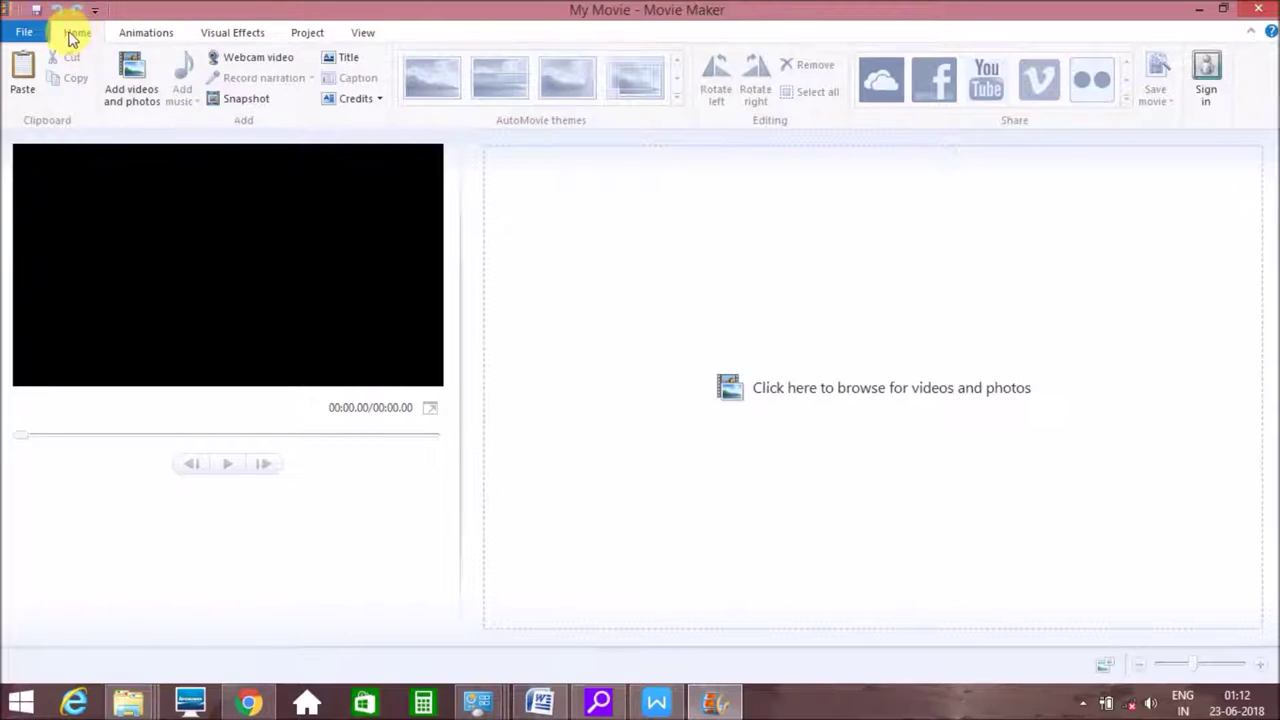
Step: Add the "my new not template outro" video from the Videos folder to the project
{"action": "left_click", "coordinate": [143, 103]}
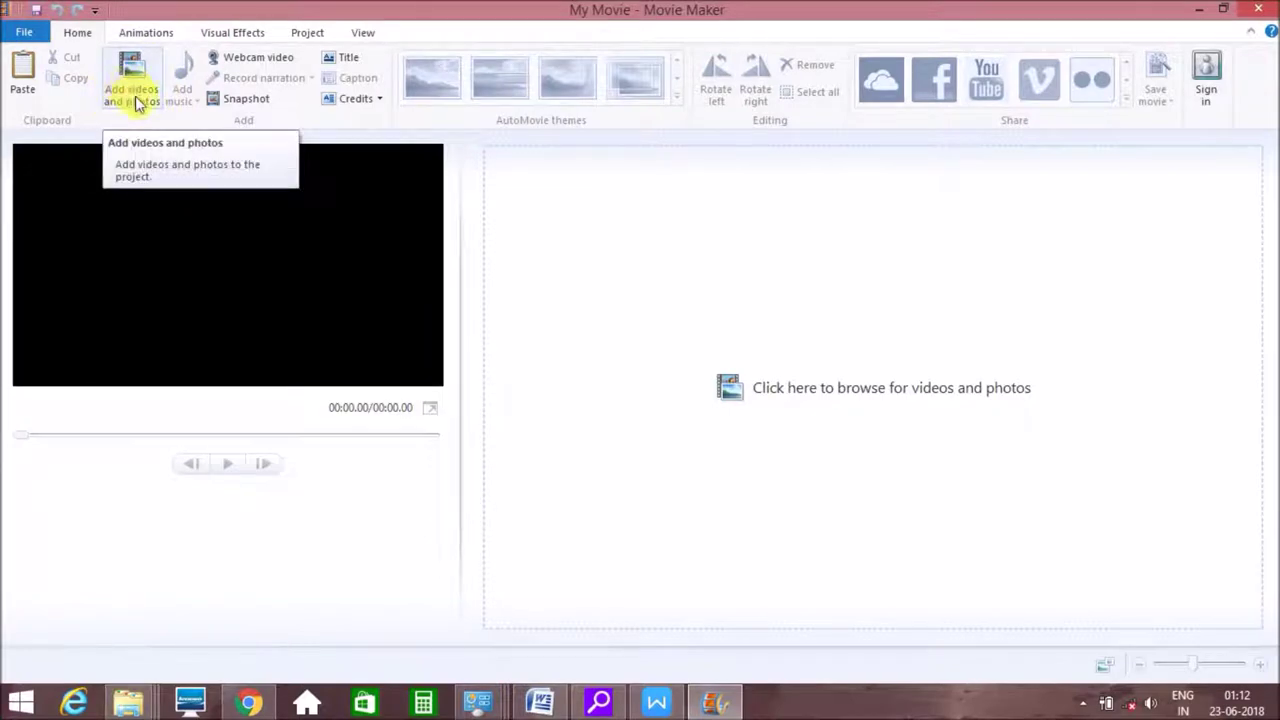
{"action": "left_click", "coordinate": [139, 100]}
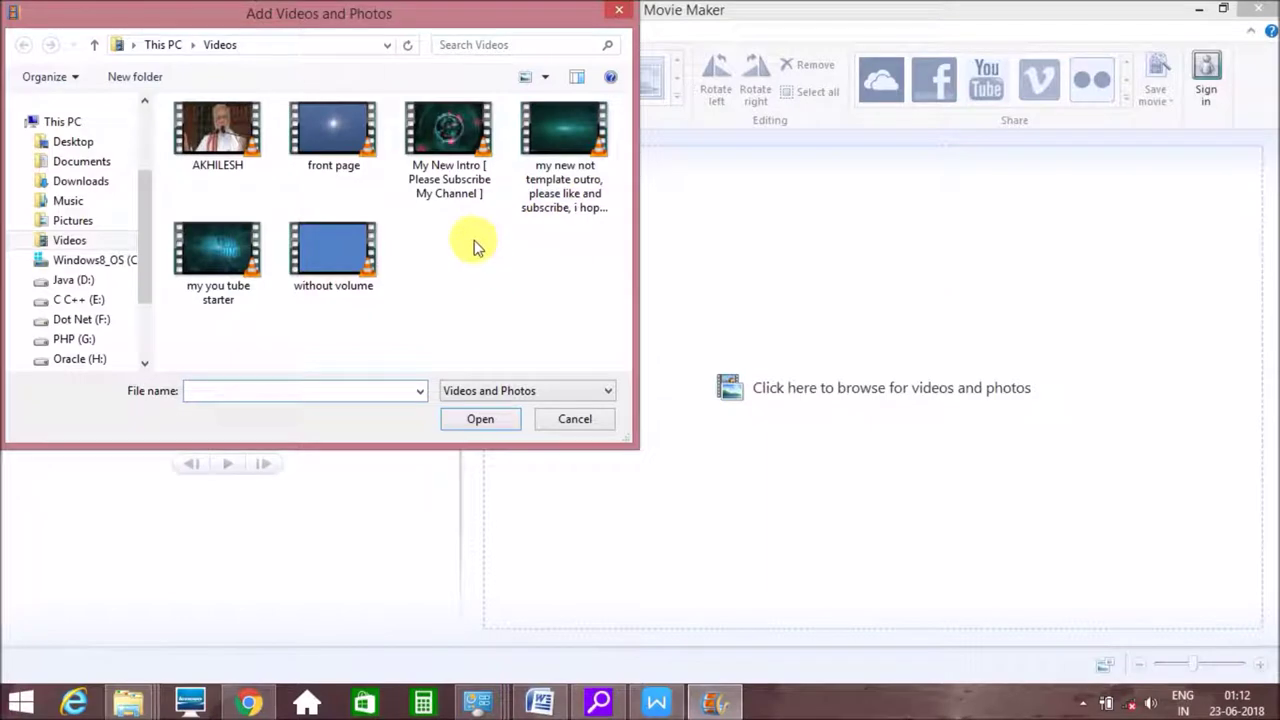
{"action": "left_click", "coordinate": [573, 188]}
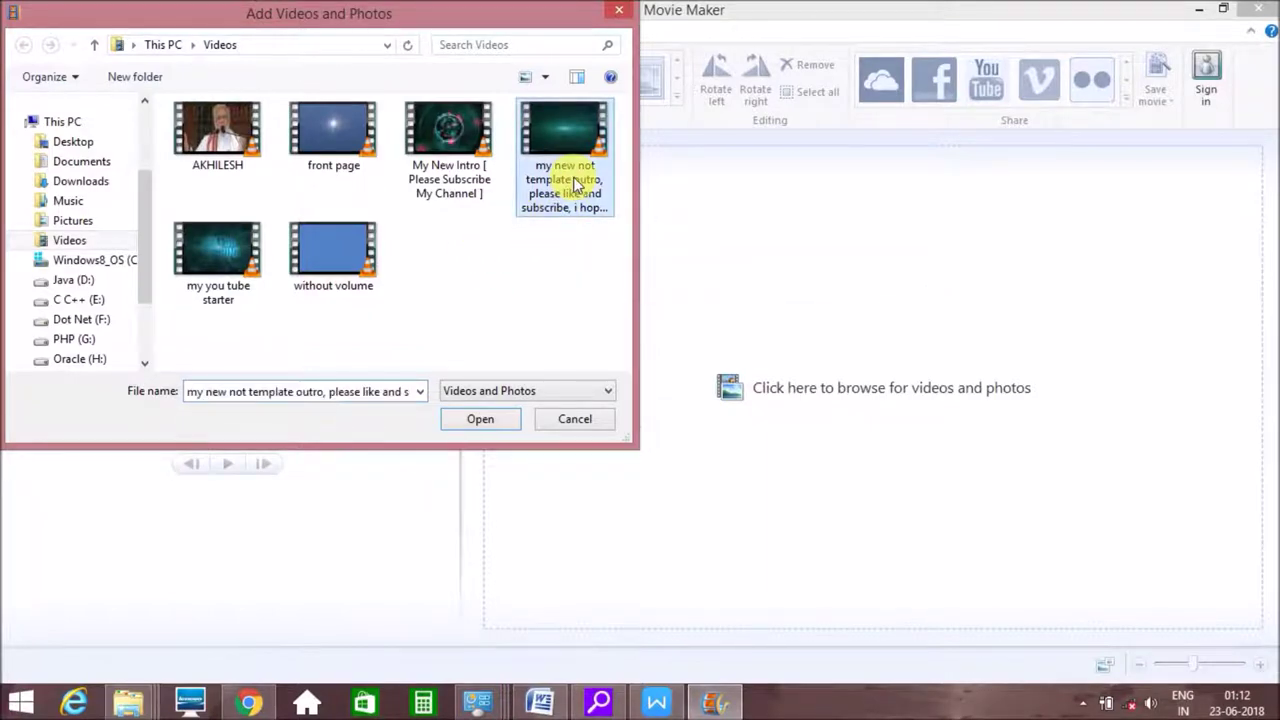
{"action": "left_click", "coordinate": [503, 417]}
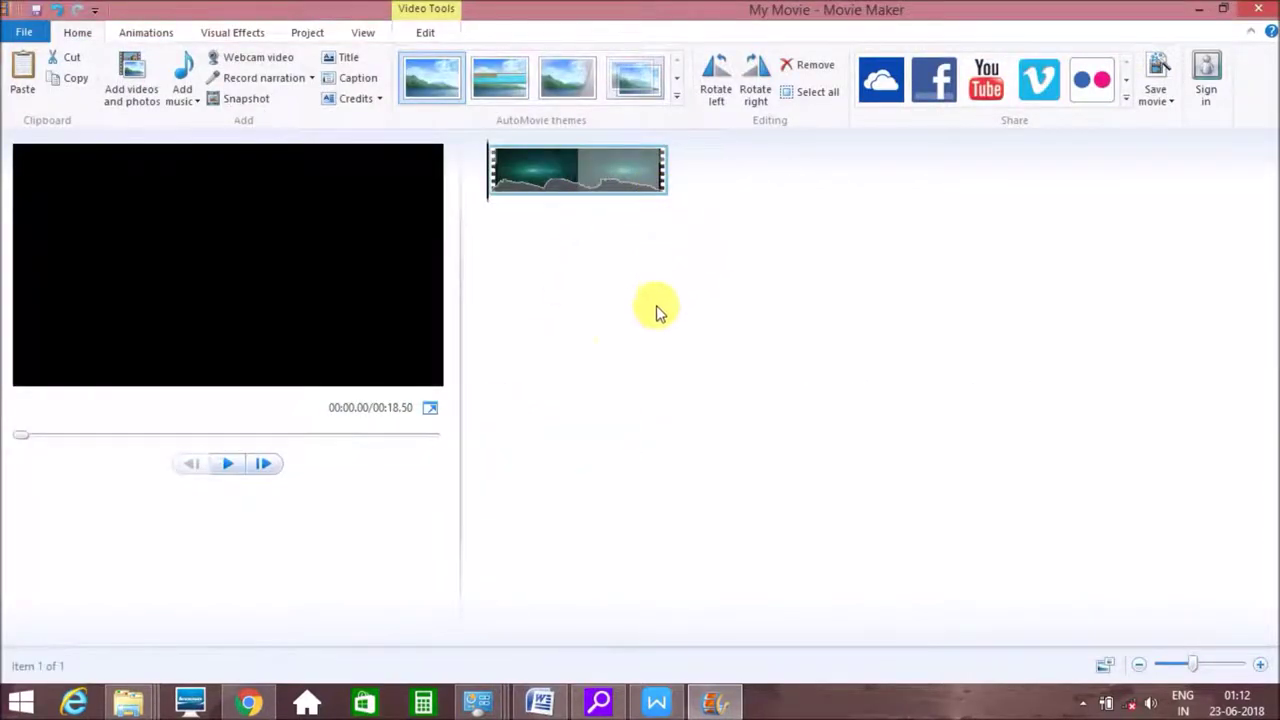
Step: Preview the outro clip and set its end point at about 12.43 s
{"action": "left_click", "coordinate": [230, 465]}
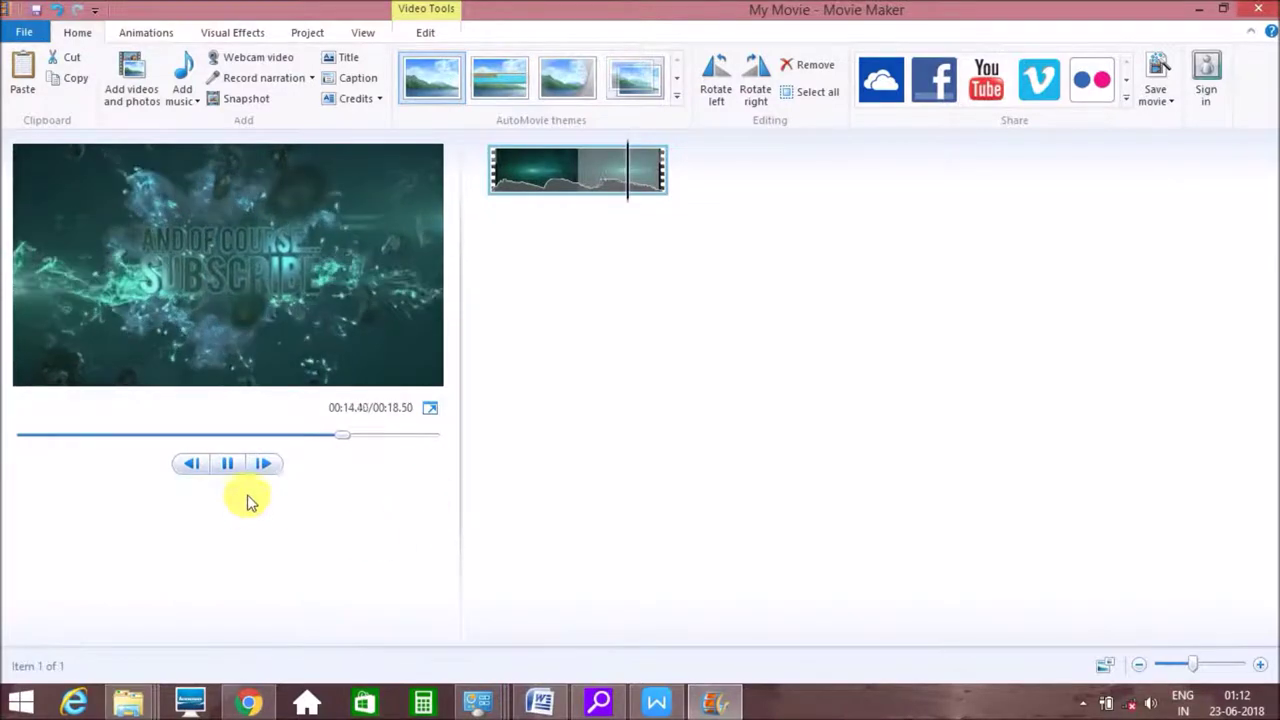
{"action": "left_click", "coordinate": [238, 466]}
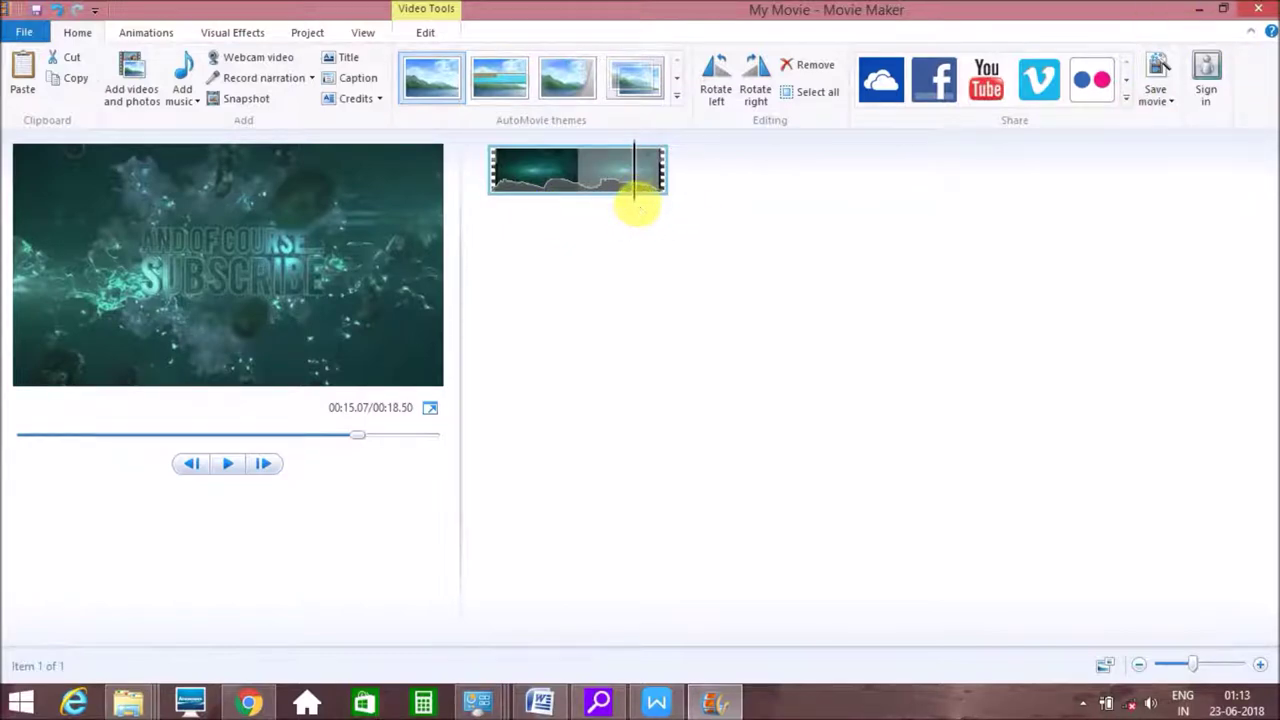
{"action": "left_click_drag", "start_coordinate": [640, 195], "coordinate": [616, 211]}
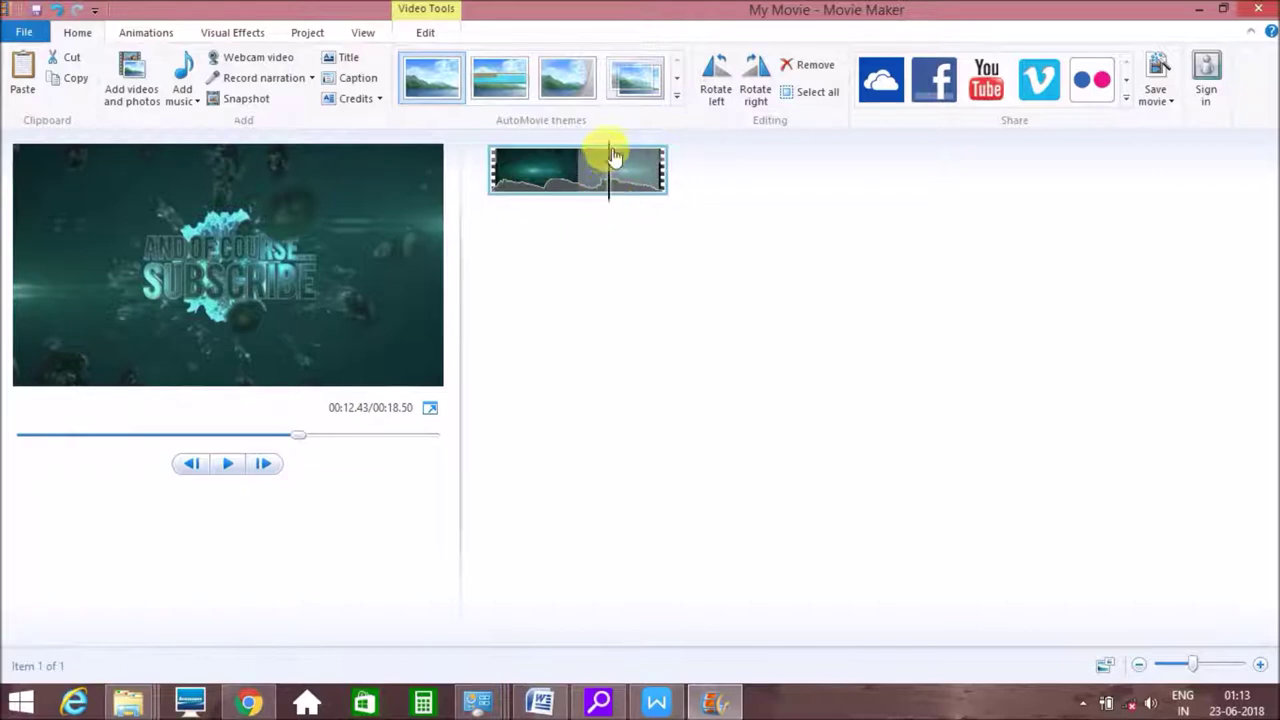
{"action": "mouse_move", "coordinate": [596, 172]}
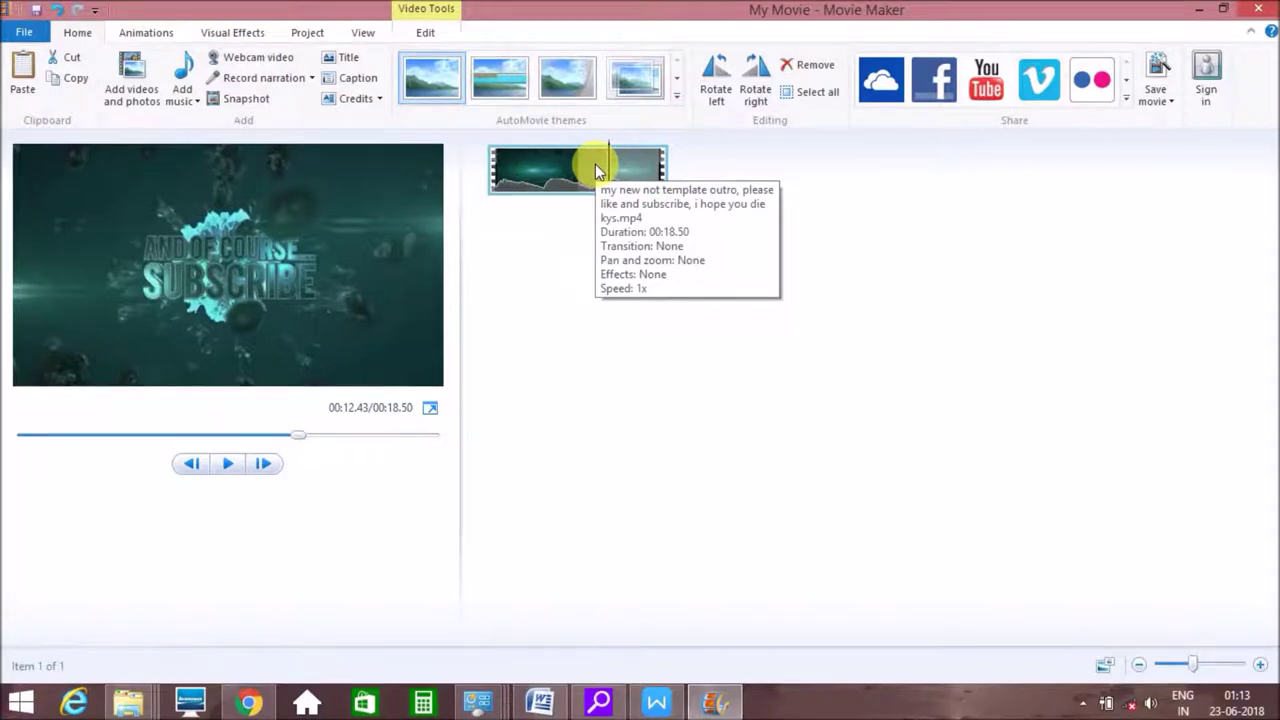
{"action": "right_click", "coordinate": [596, 172]}
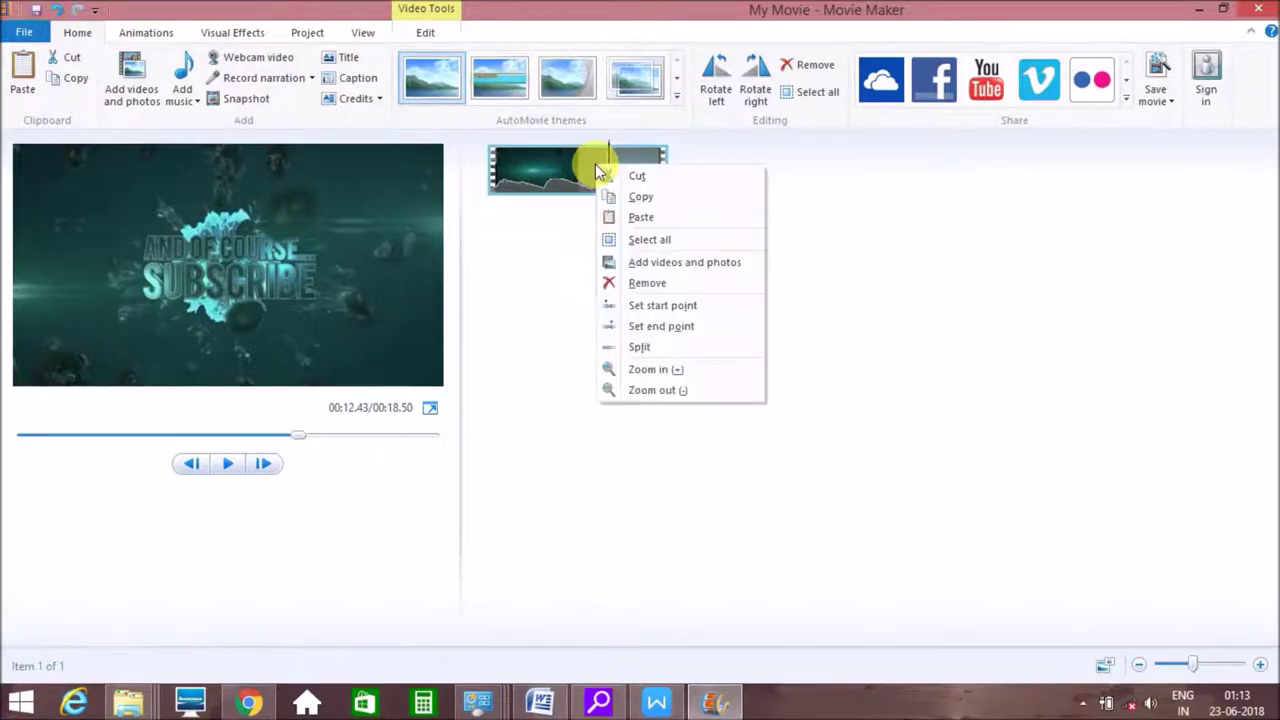
{"action": "left_click", "coordinate": [652, 330]}
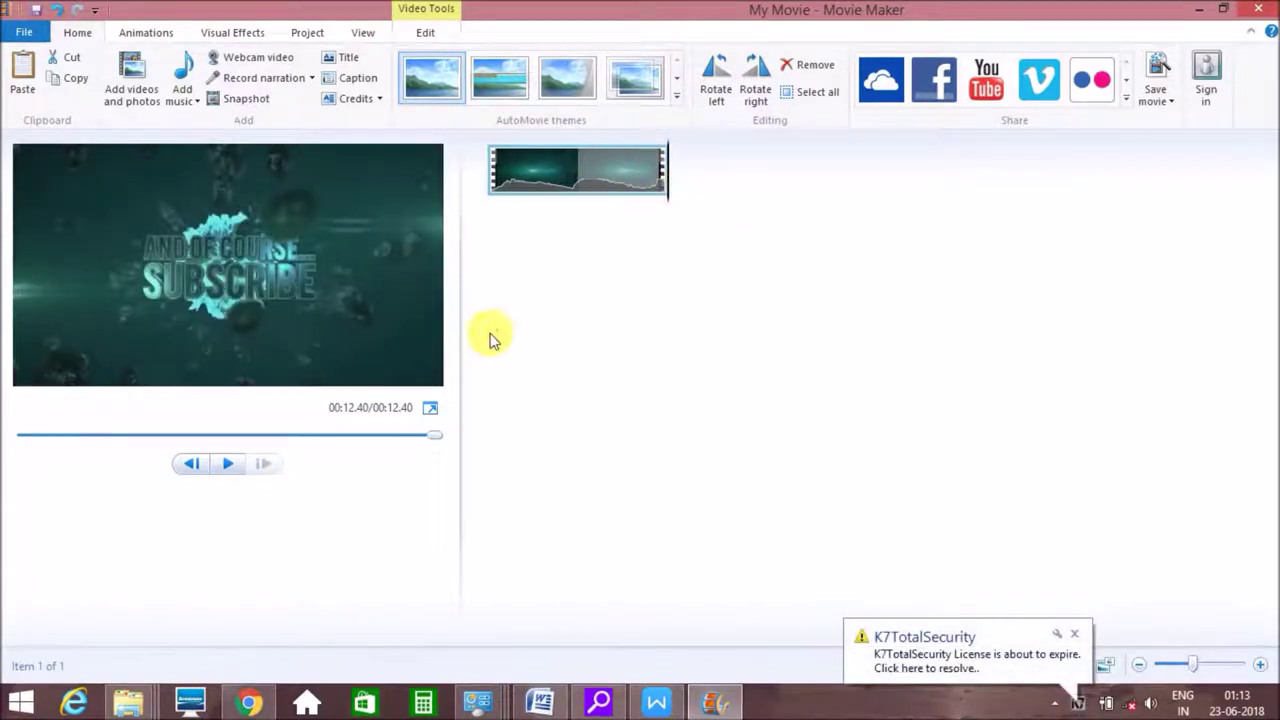
Step: Set the outro clip's start point at about 7.13 s and play the trimmed clip
{"action": "left_click", "coordinate": [229, 464]}
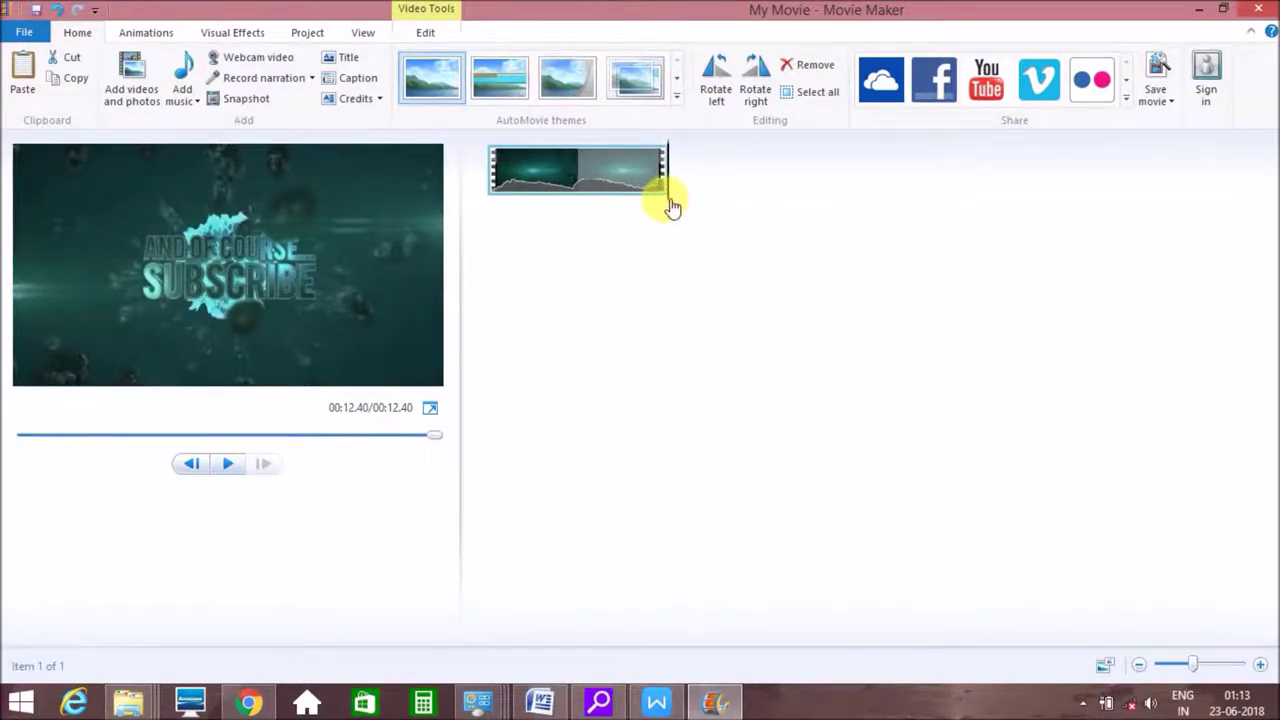
{"action": "left_click_drag", "start_coordinate": [672, 204], "coordinate": [599, 219]}
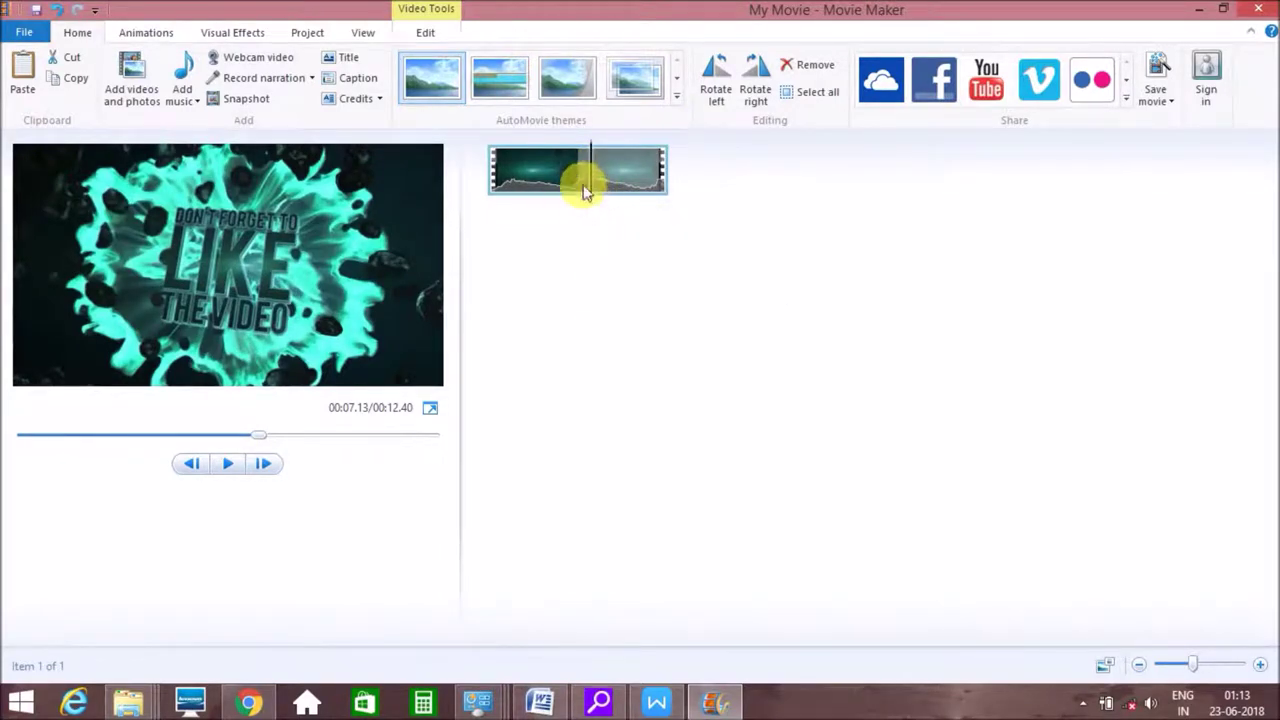
{"action": "right_click", "coordinate": [586, 191]}
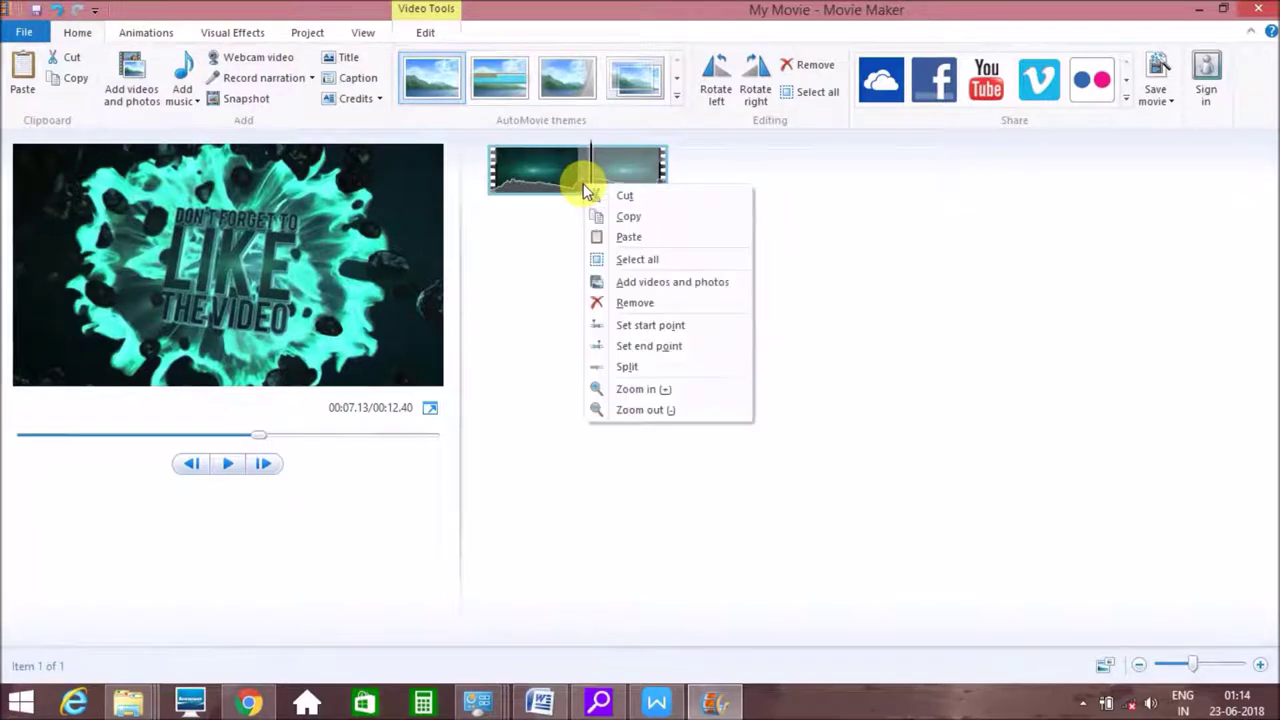
{"action": "left_click", "coordinate": [643, 327]}
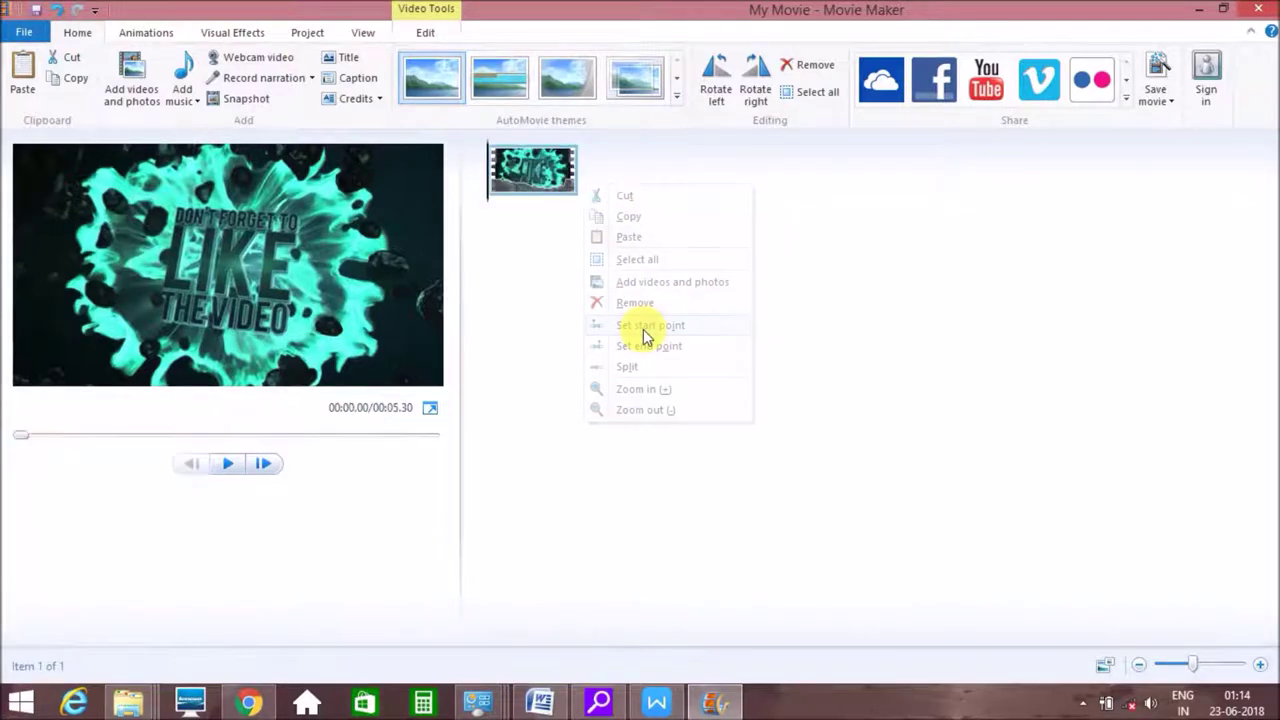
{"action": "left_click", "coordinate": [229, 464]}
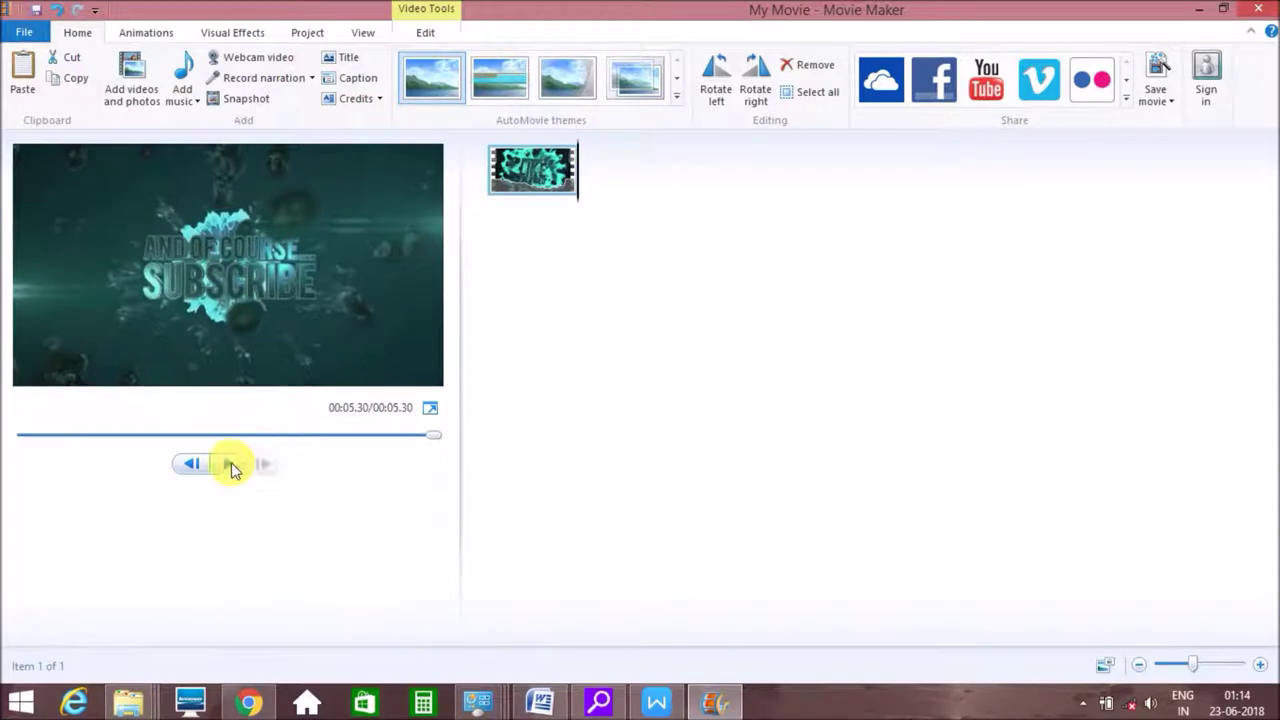
Step: Add the AKHILESH video from the Videos folder after the outro clip
{"action": "left_click", "coordinate": [126, 96]}
{"action": "left_click", "coordinate": [218, 135]}
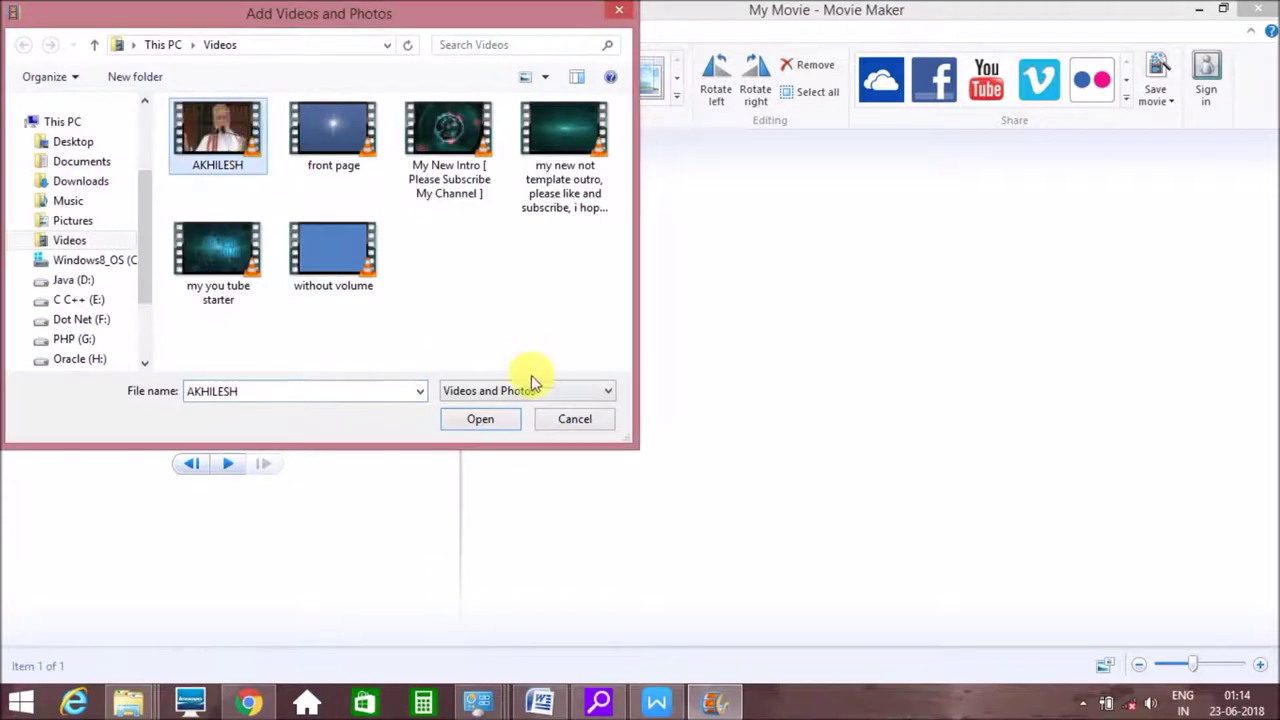
{"action": "left_click", "coordinate": [490, 428]}
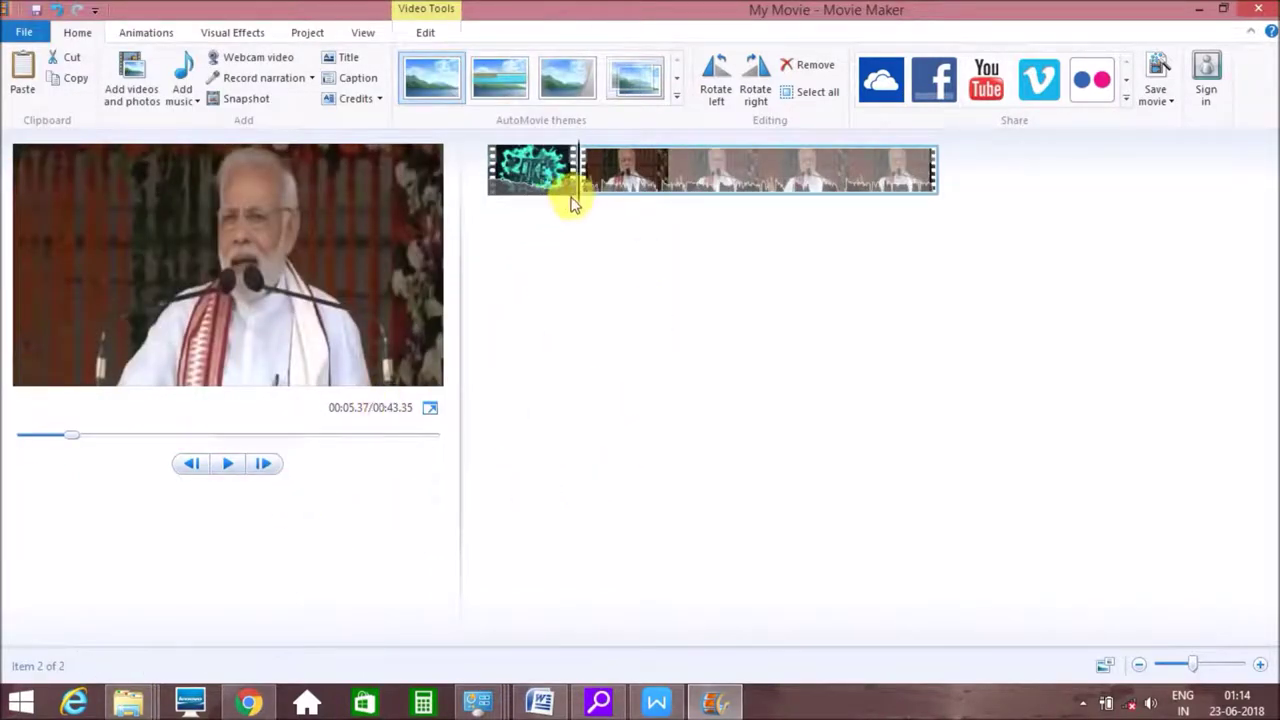
Step: Preview the AKHILESH clip and set its end point at about 25.03 s on the movie timeline
{"action": "left_click_drag", "start_coordinate": [585, 206], "coordinate": [488, 247]}
{"action": "left_click", "coordinate": [228, 463]}
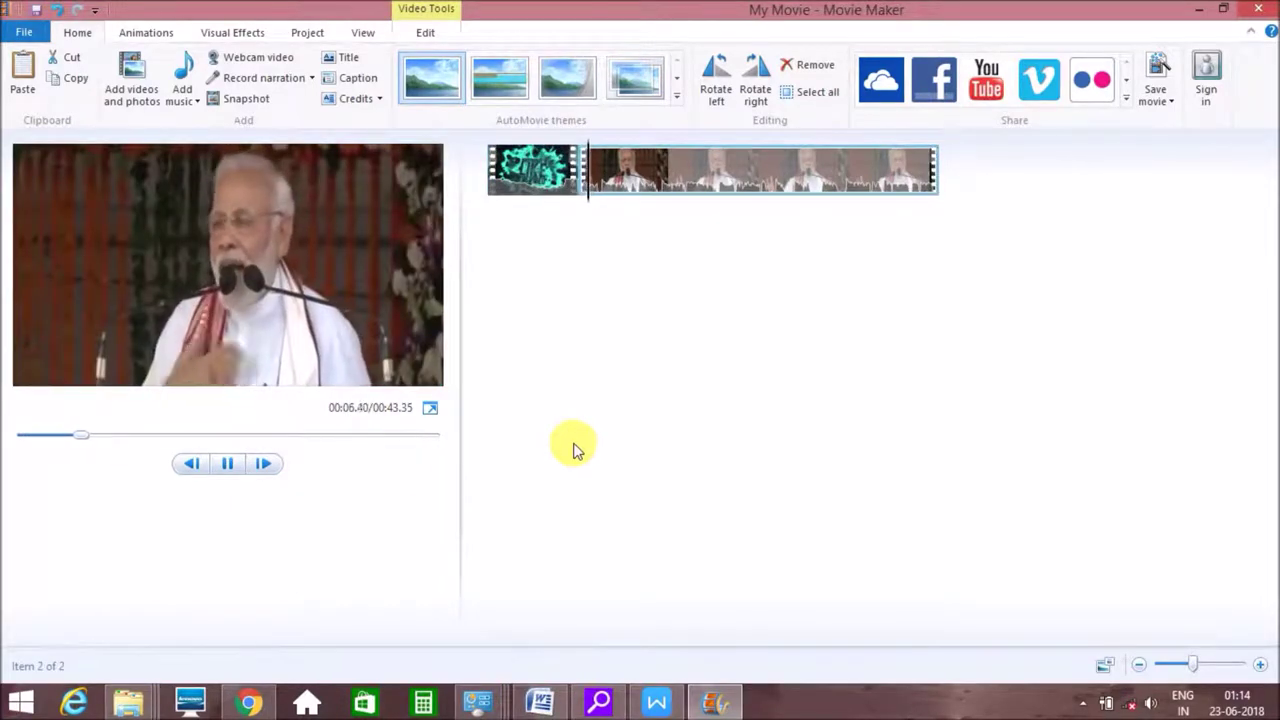
{"action": "left_click", "coordinate": [229, 463]}
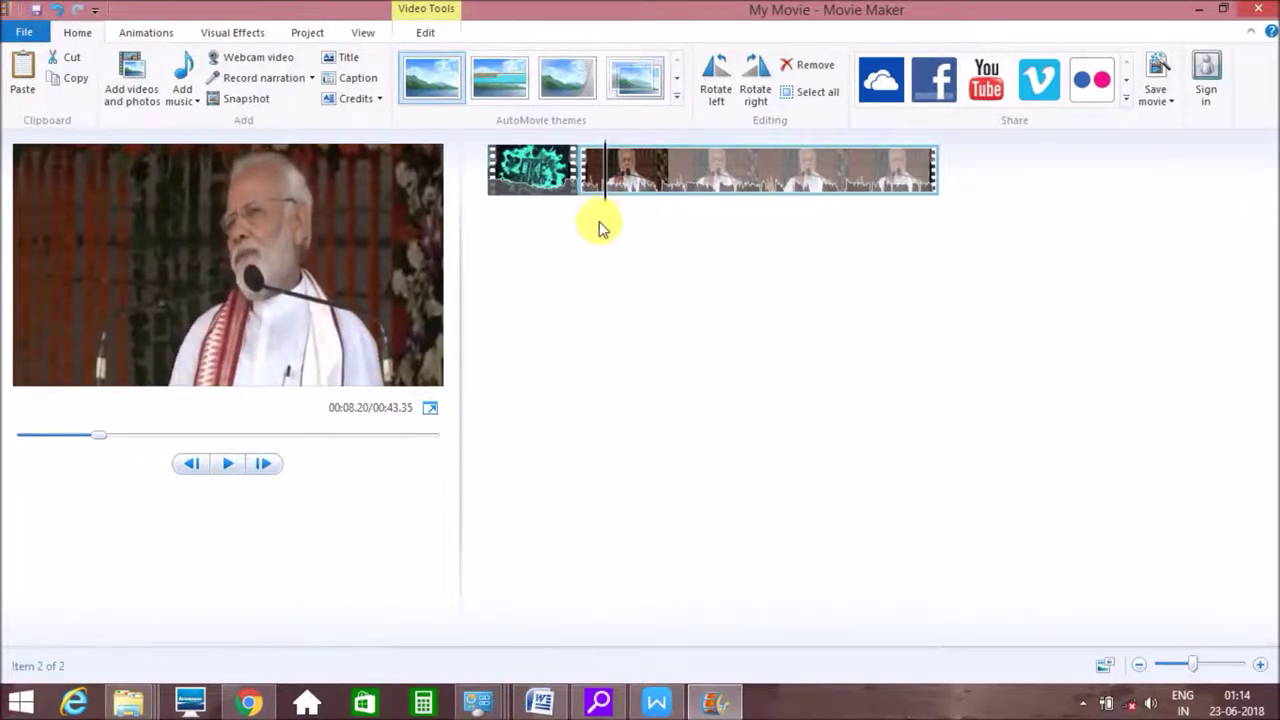
{"action": "left_click_drag", "start_coordinate": [612, 205], "coordinate": [772, 196]}
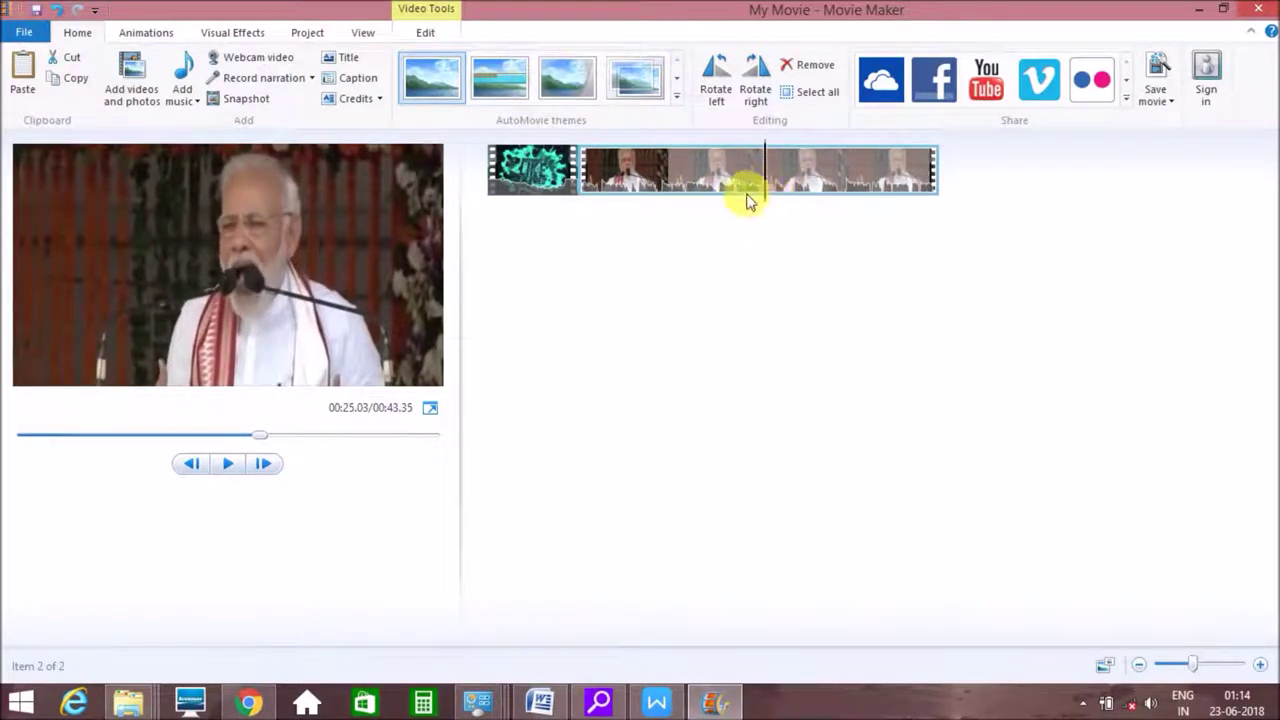
{"action": "right_click", "coordinate": [752, 189]}
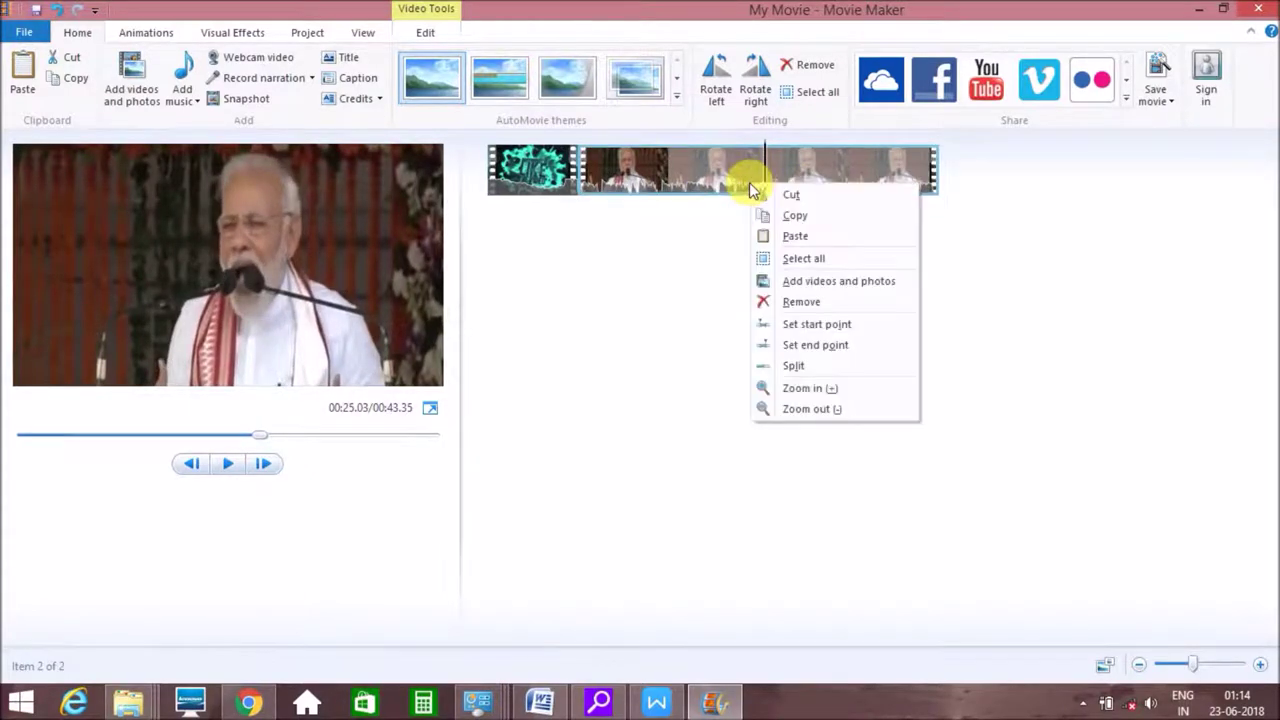
{"action": "left_click", "coordinate": [795, 345]}
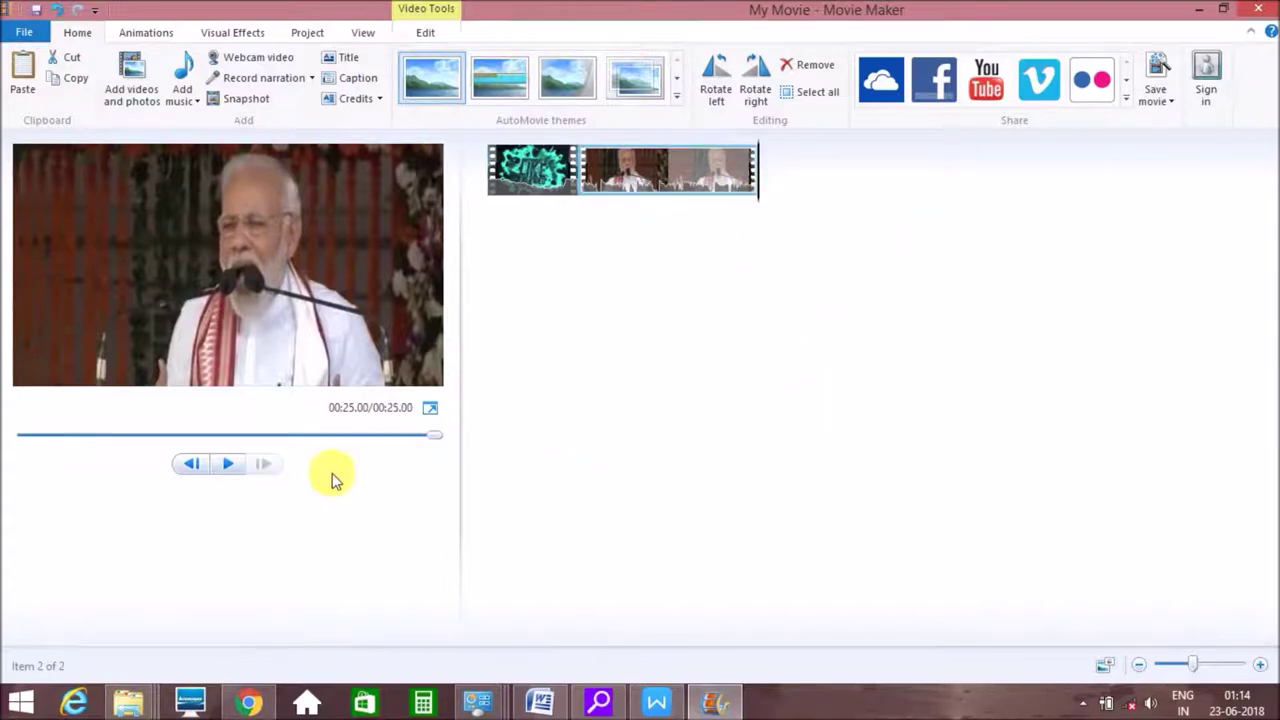
Step: Play back the two trimmed clips and return the playhead to the start of the movie
{"action": "left_click", "coordinate": [578, 238]}
{"action": "left_click", "coordinate": [548, 250]}
{"action": "left_click", "coordinate": [227, 463]}
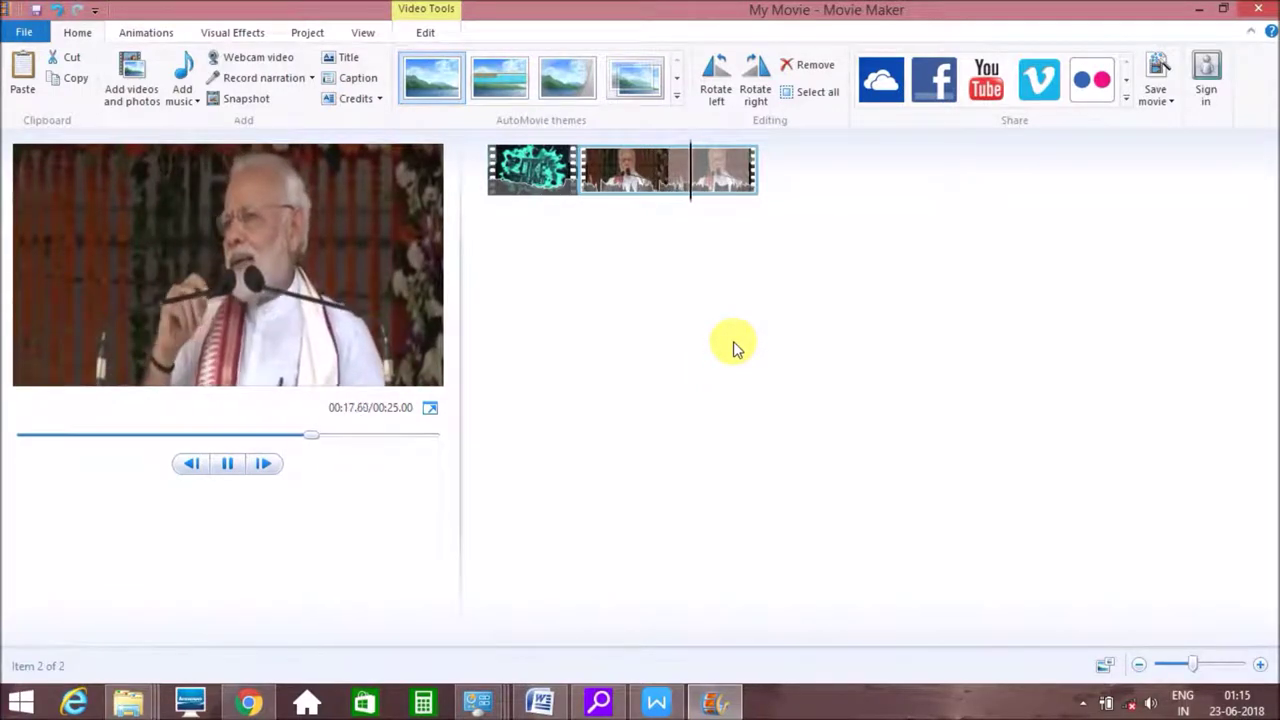
{"action": "left_click", "coordinate": [239, 471]}
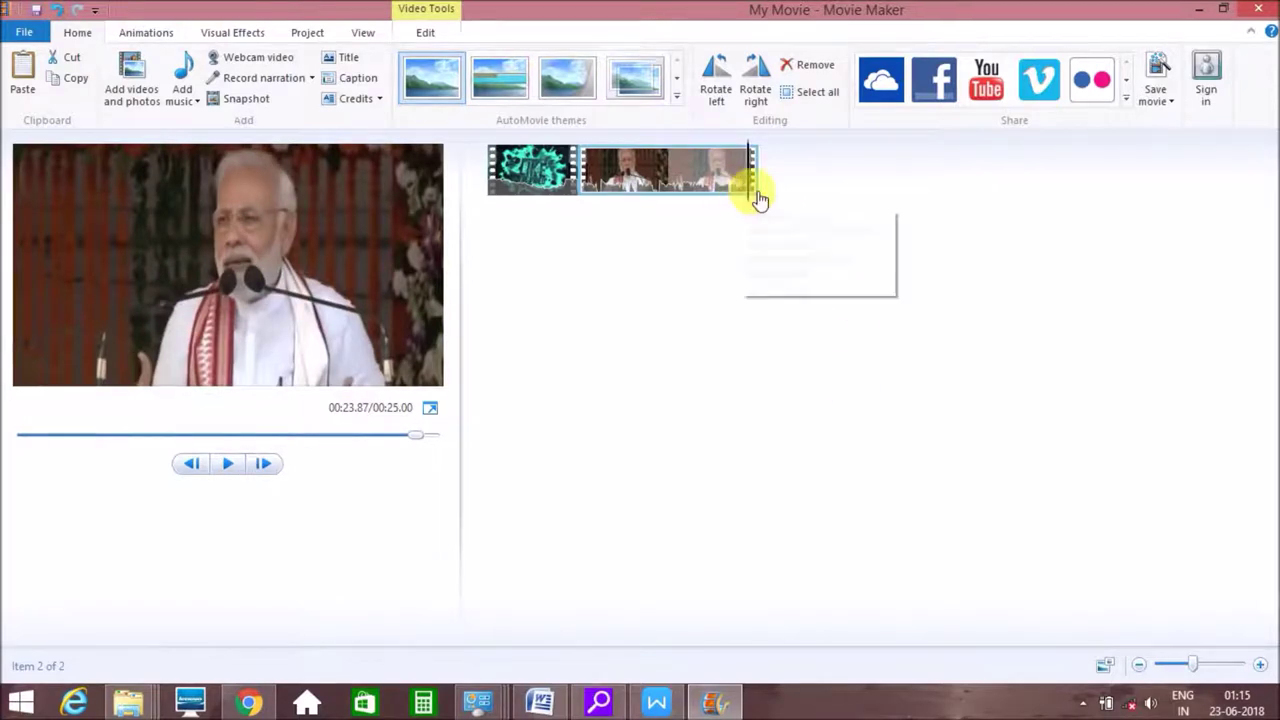
{"action": "left_click_drag", "start_coordinate": [756, 200], "coordinate": [503, 208]}
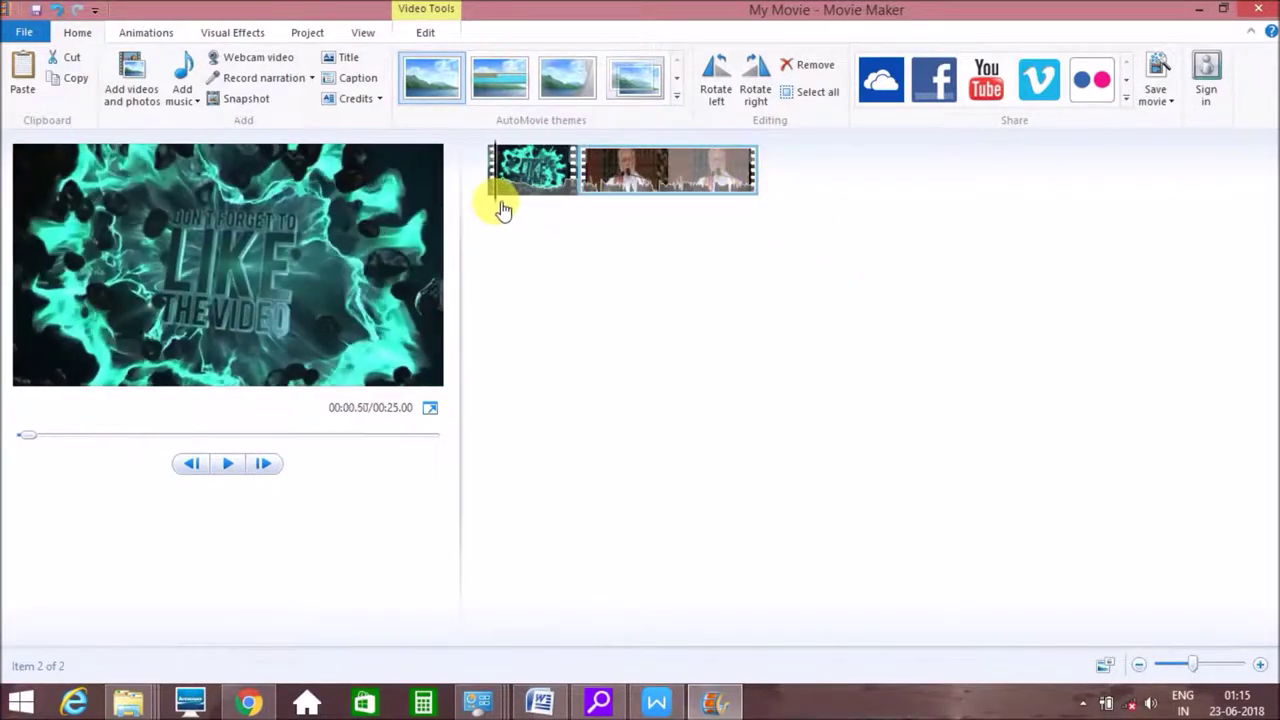
{"action": "left_click", "coordinate": [503, 208]}
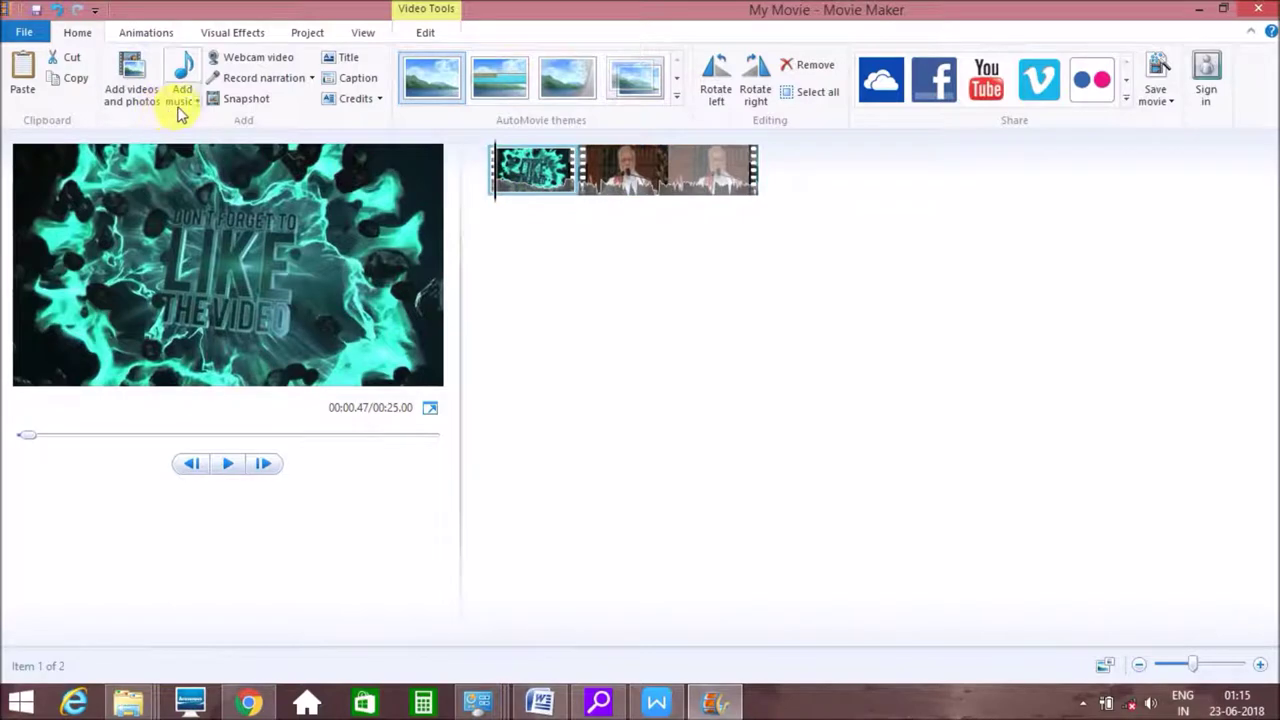
{"action": "left_click", "coordinate": [491, 209]}
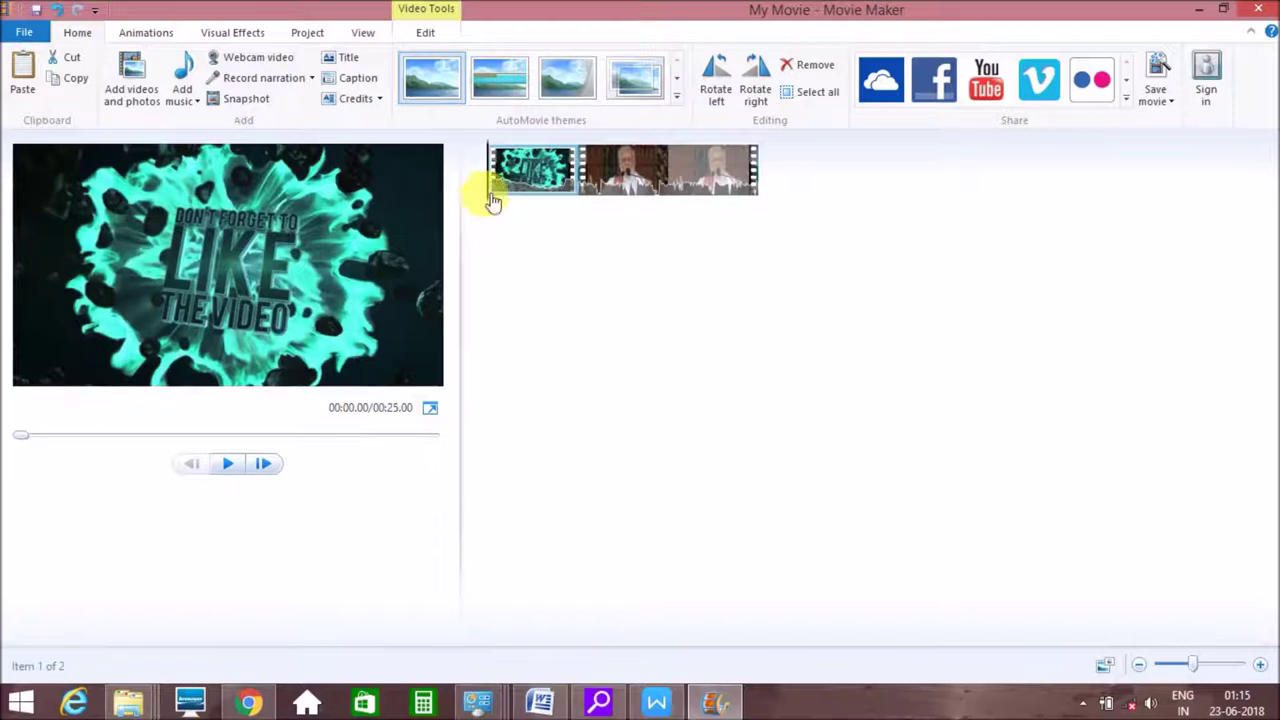
Step: Add the XYZ audio file from the Music folder as background music for the movie
{"action": "left_click", "coordinate": [192, 100]}
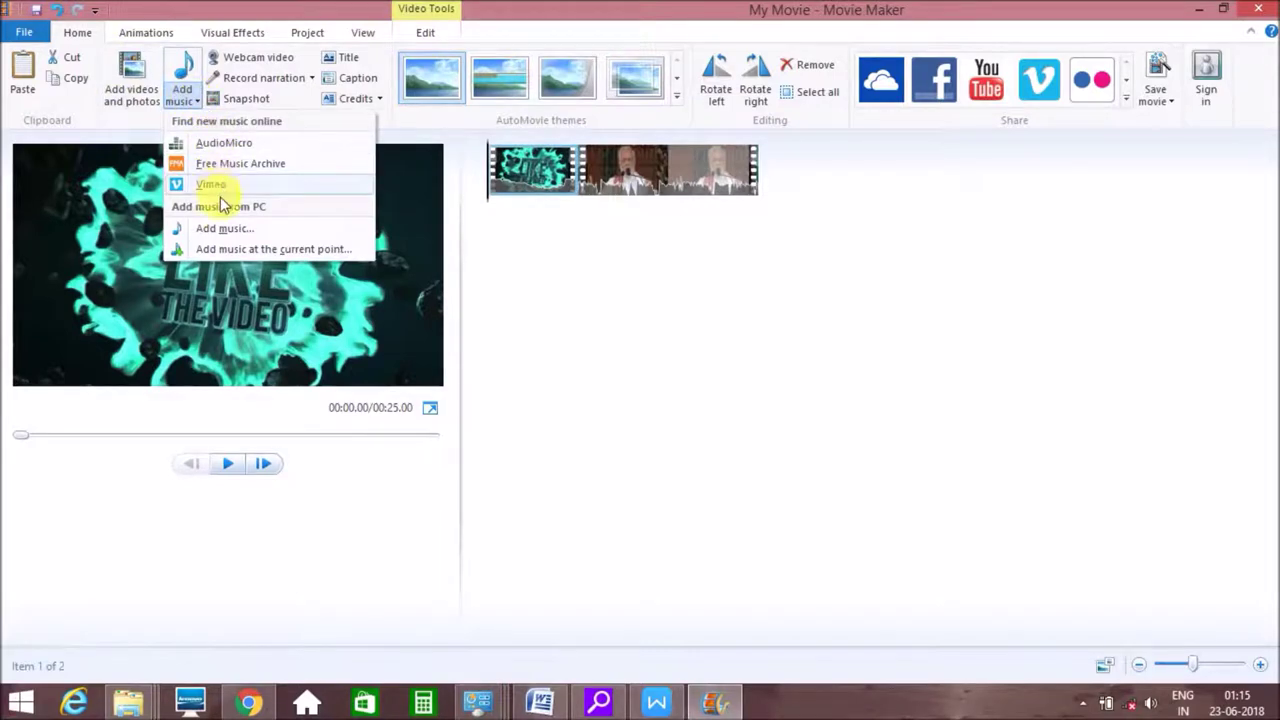
{"action": "left_click", "coordinate": [229, 231]}
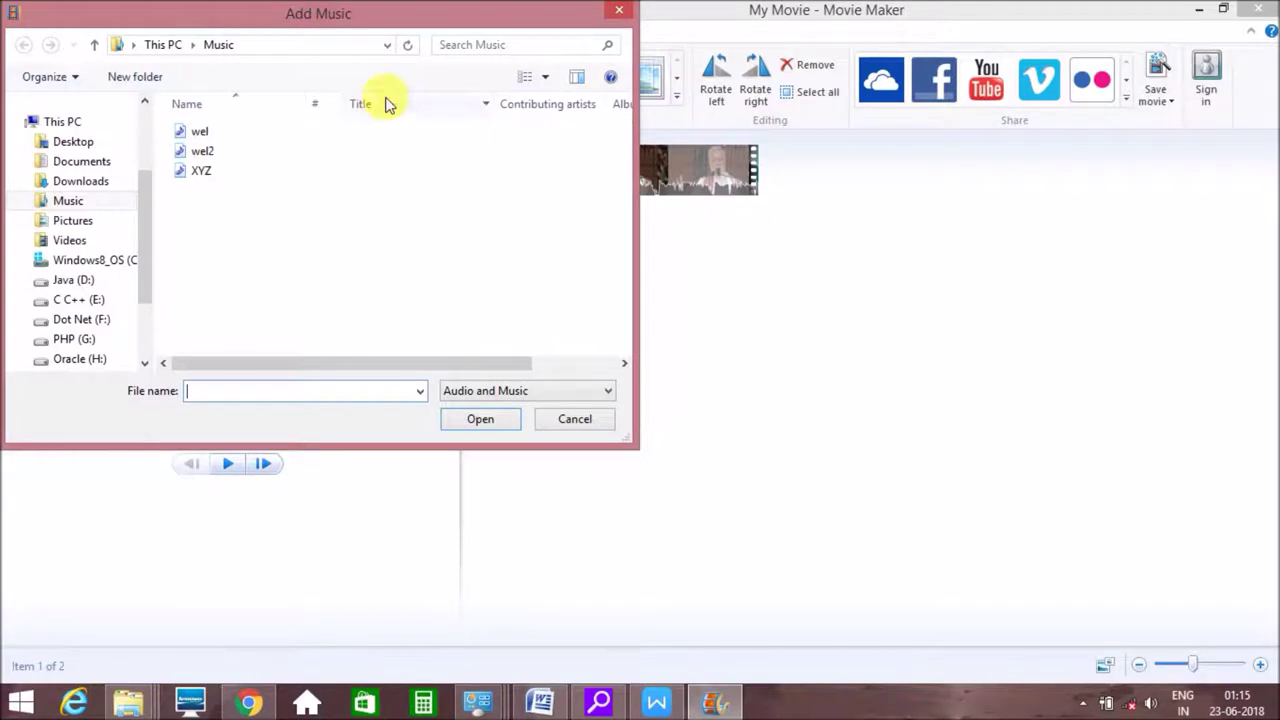
{"action": "left_click", "coordinate": [240, 175]}
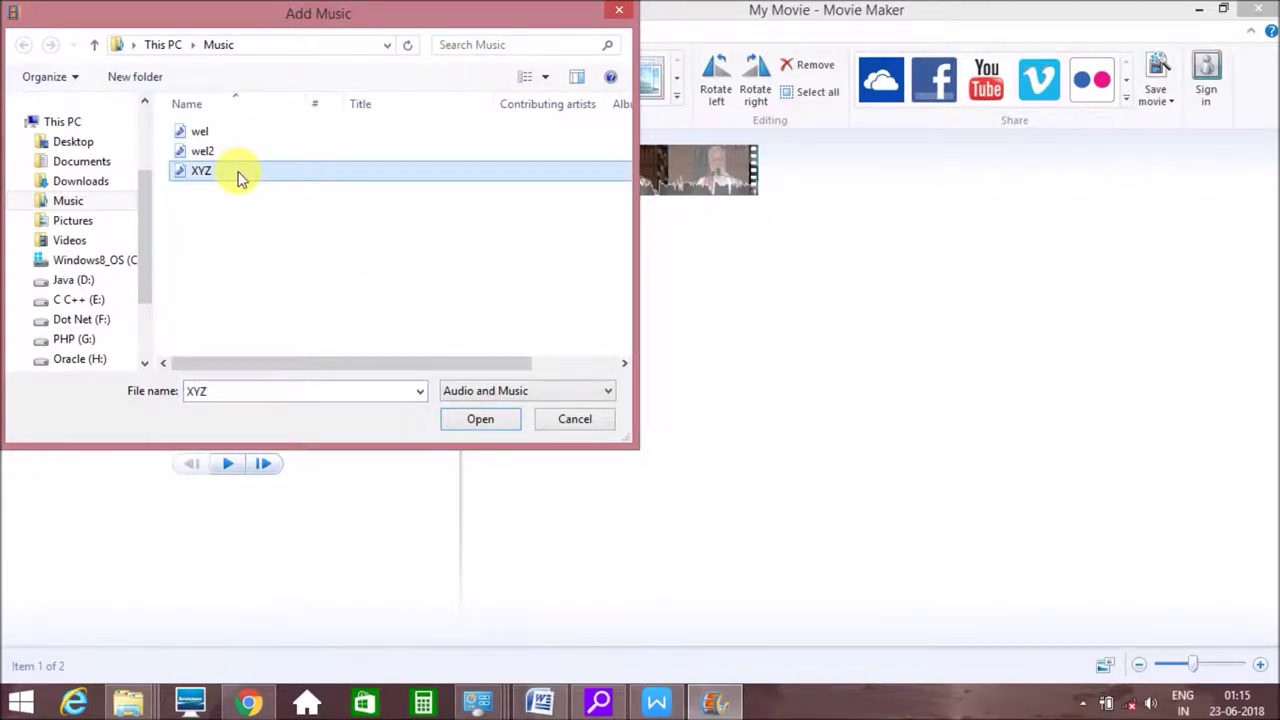
{"action": "left_click", "coordinate": [481, 418]}
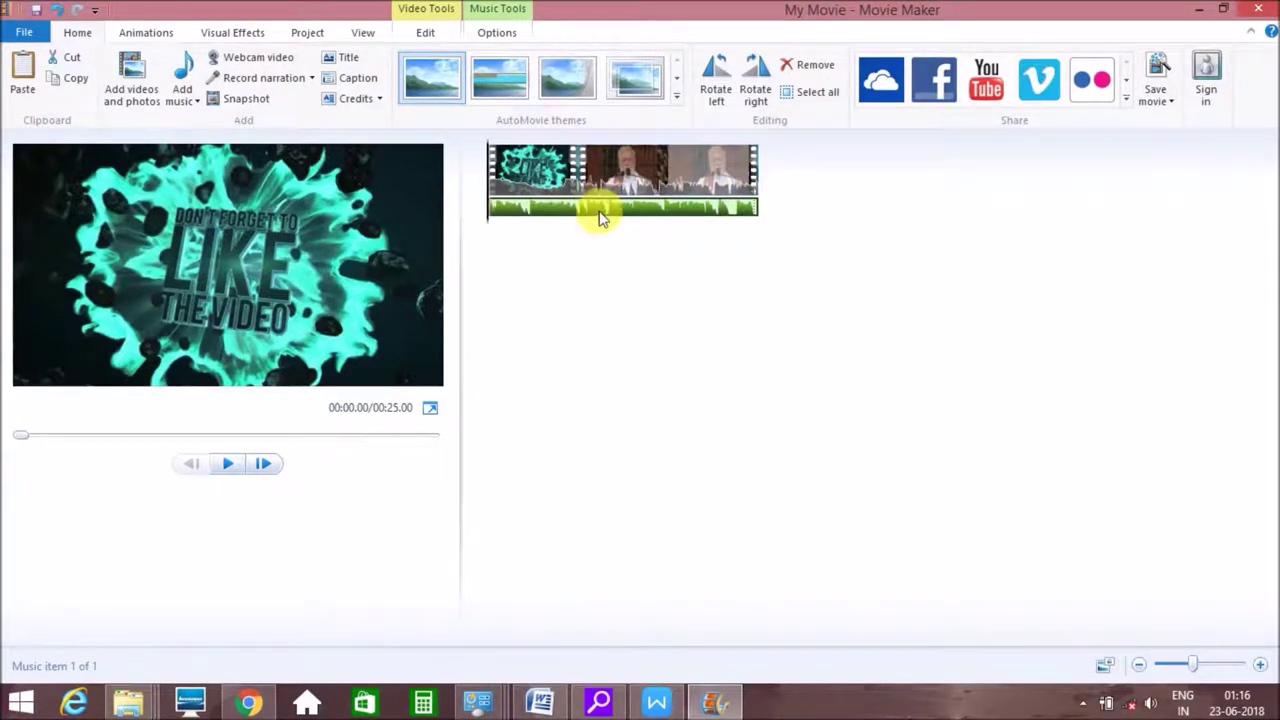
Step: Set the music's start point at about 9.33 s on the movie timeline
{"action": "left_click_drag", "start_coordinate": [498, 227], "coordinate": [622, 240]}
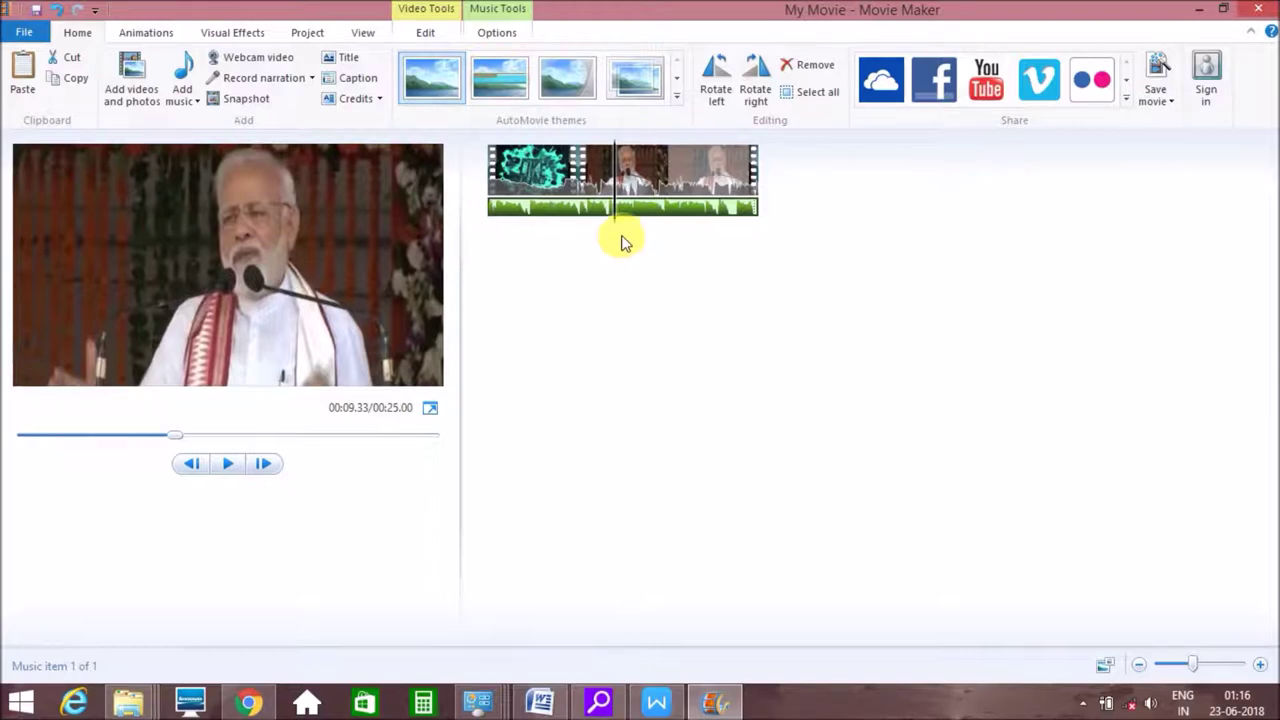
{"action": "right_click", "coordinate": [607, 218]}
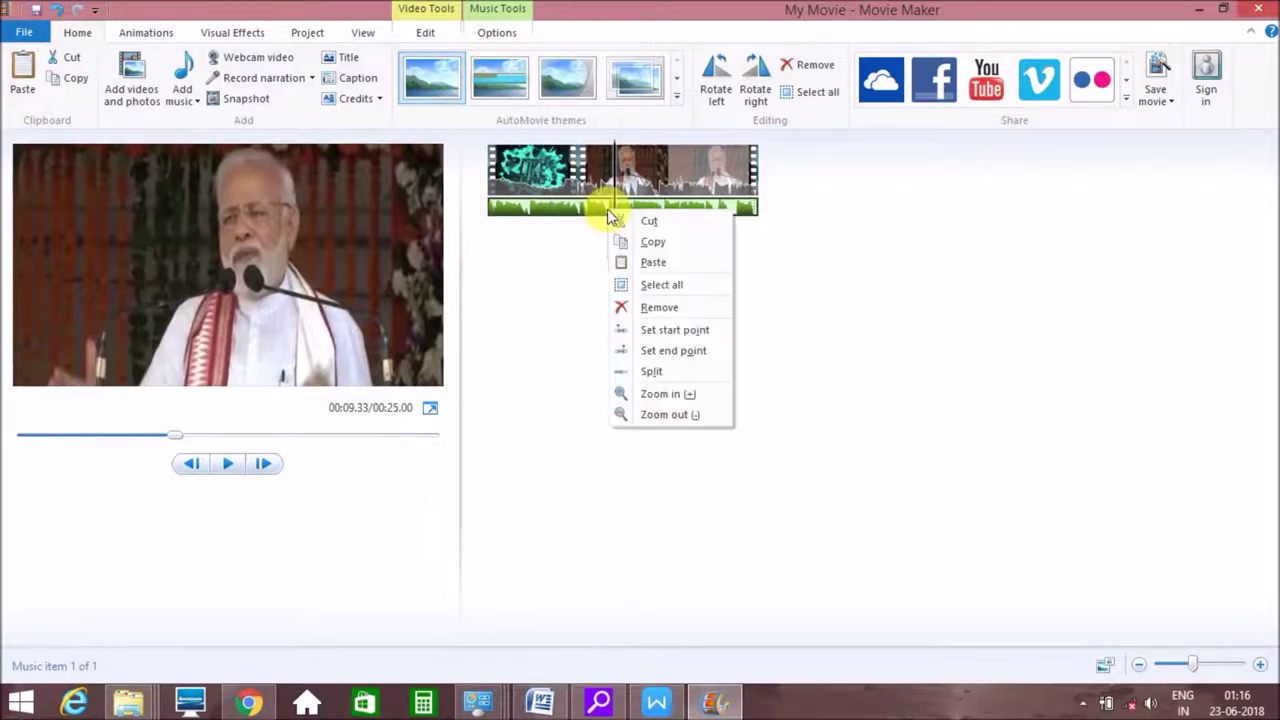
{"action": "left_click", "coordinate": [659, 329]}
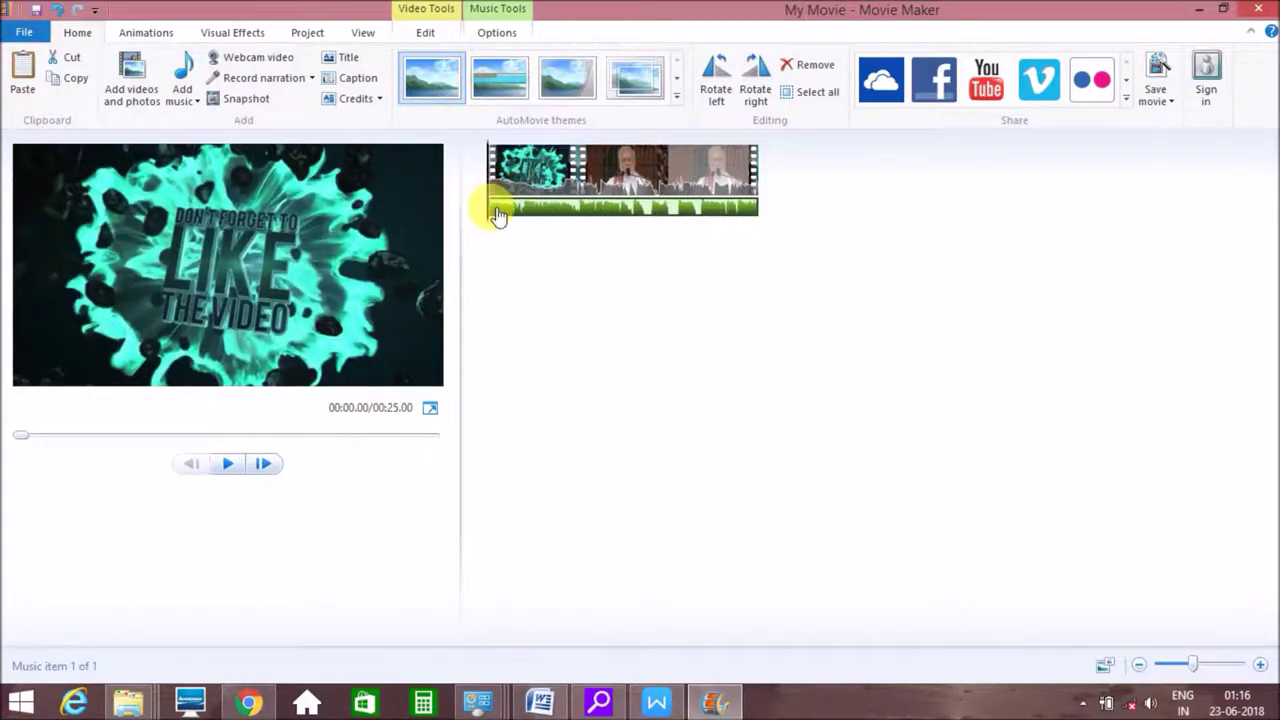
Step: Set the music's start point at about 11.90 s, shift the music item along the timeline and return it to the movie's beginning
{"action": "left_click_drag", "start_coordinate": [497, 215], "coordinate": [645, 228]}
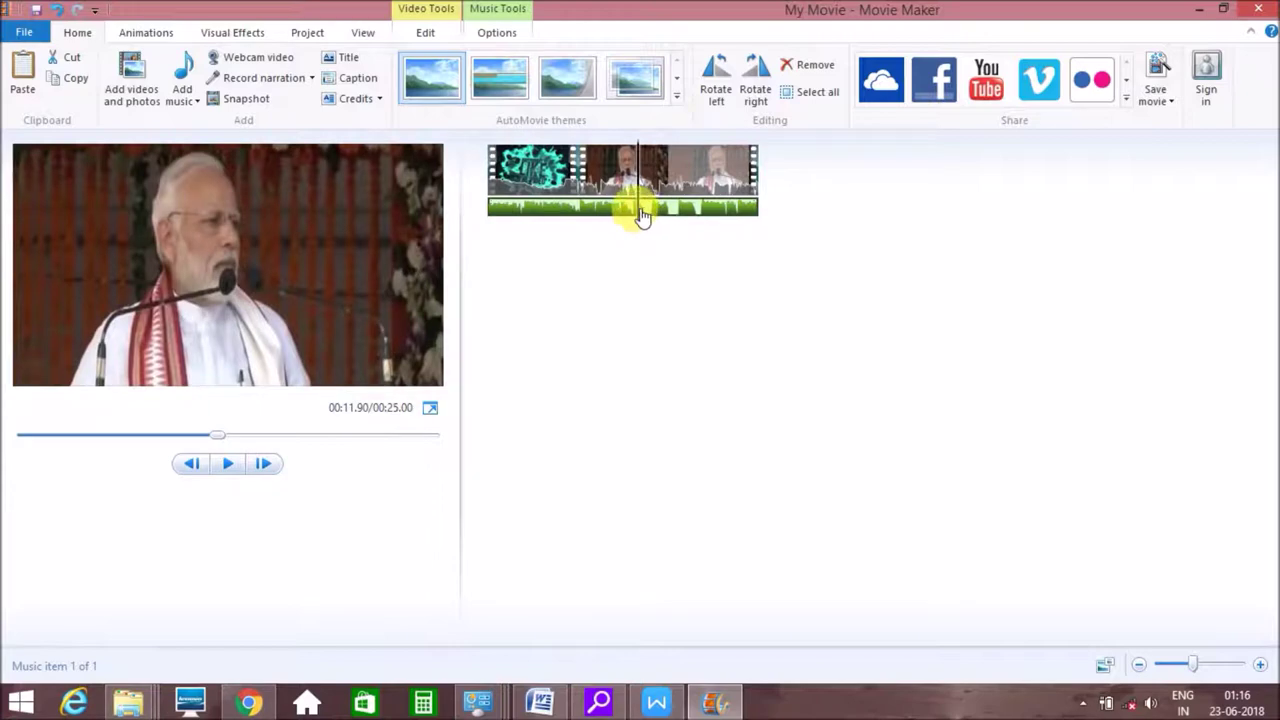
{"action": "right_click", "coordinate": [638, 213]}
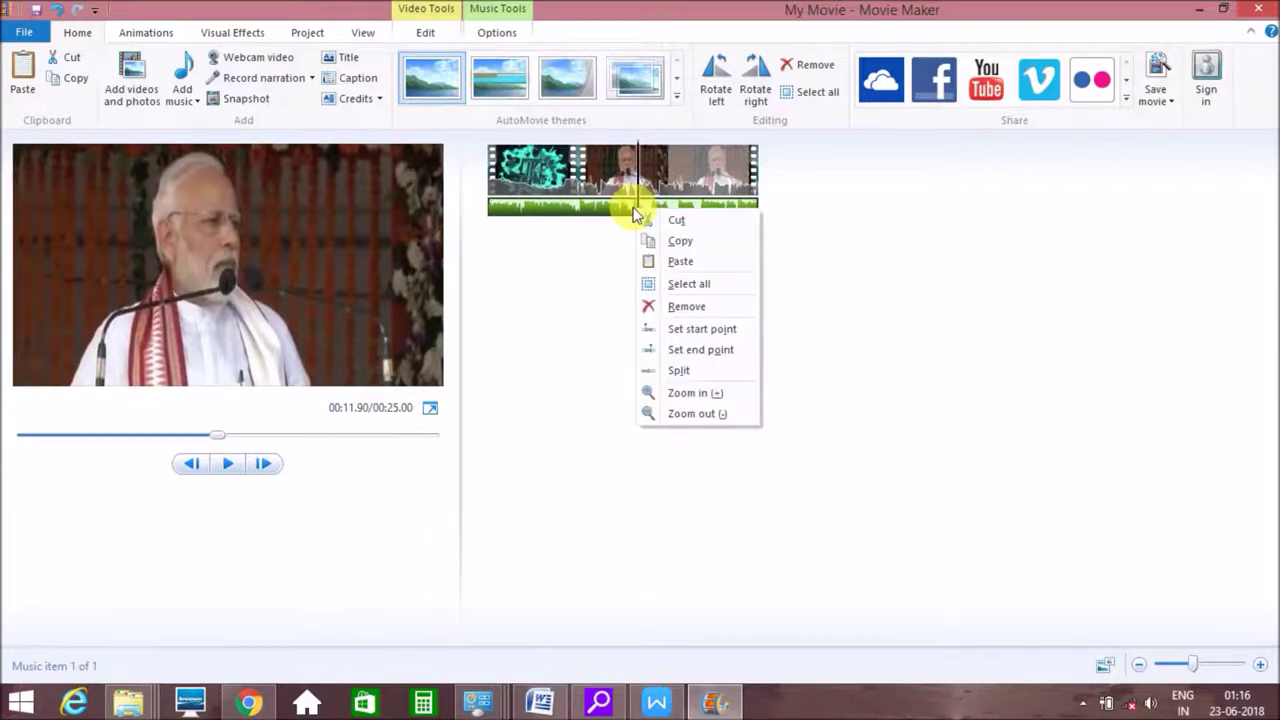
{"action": "right_click", "coordinate": [651, 204]}
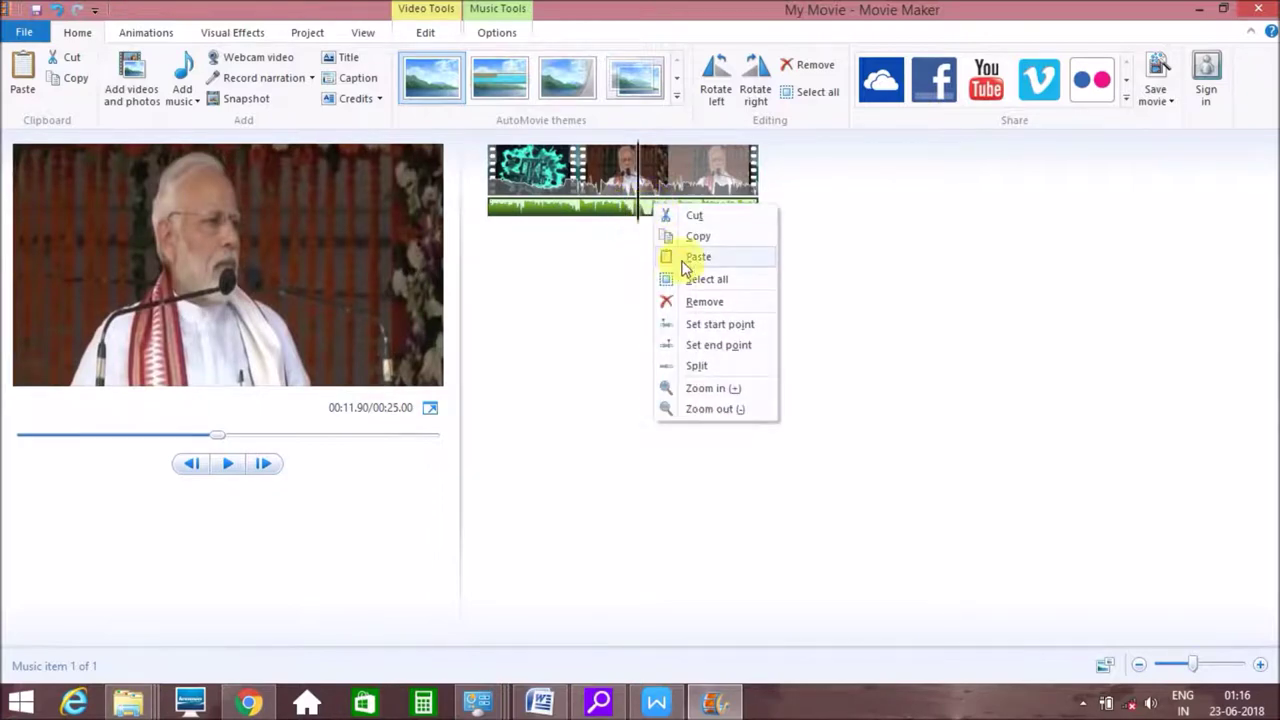
{"action": "left_click", "coordinate": [705, 324]}
{"action": "left_click_drag", "start_coordinate": [588, 215], "coordinate": [640, 222]}
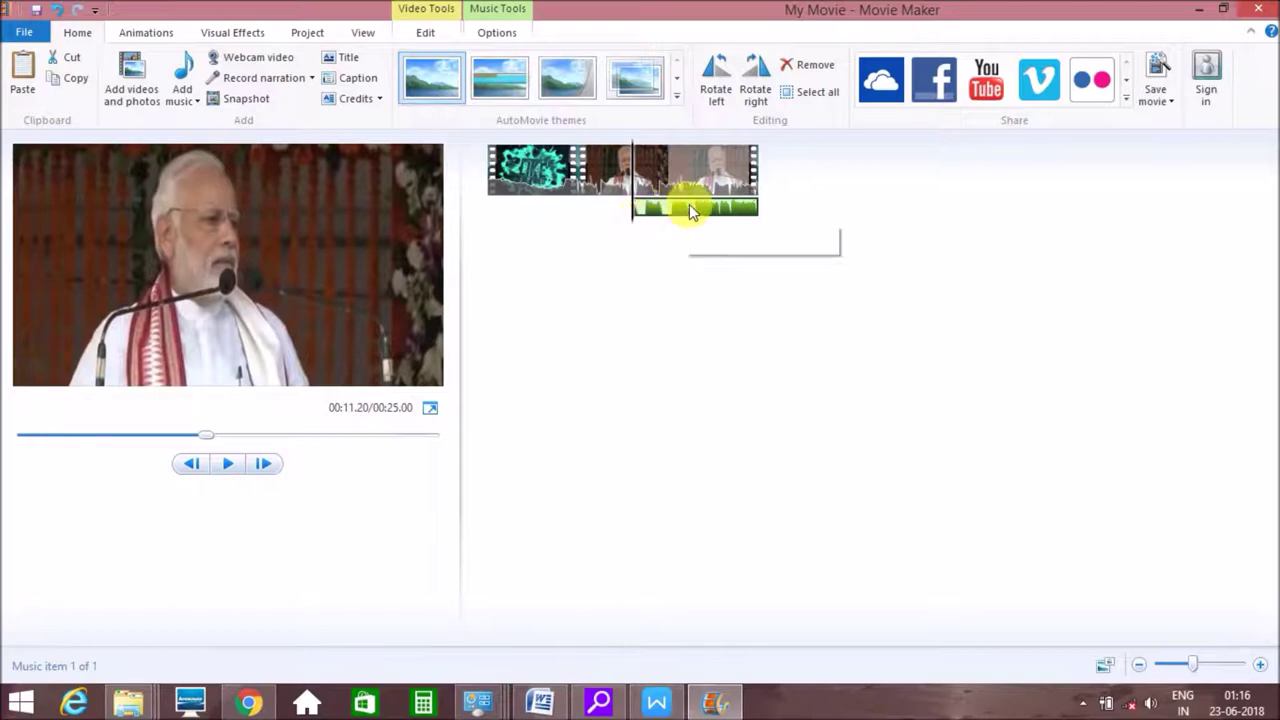
{"action": "left_click_drag", "start_coordinate": [713, 222], "coordinate": [514, 215]}
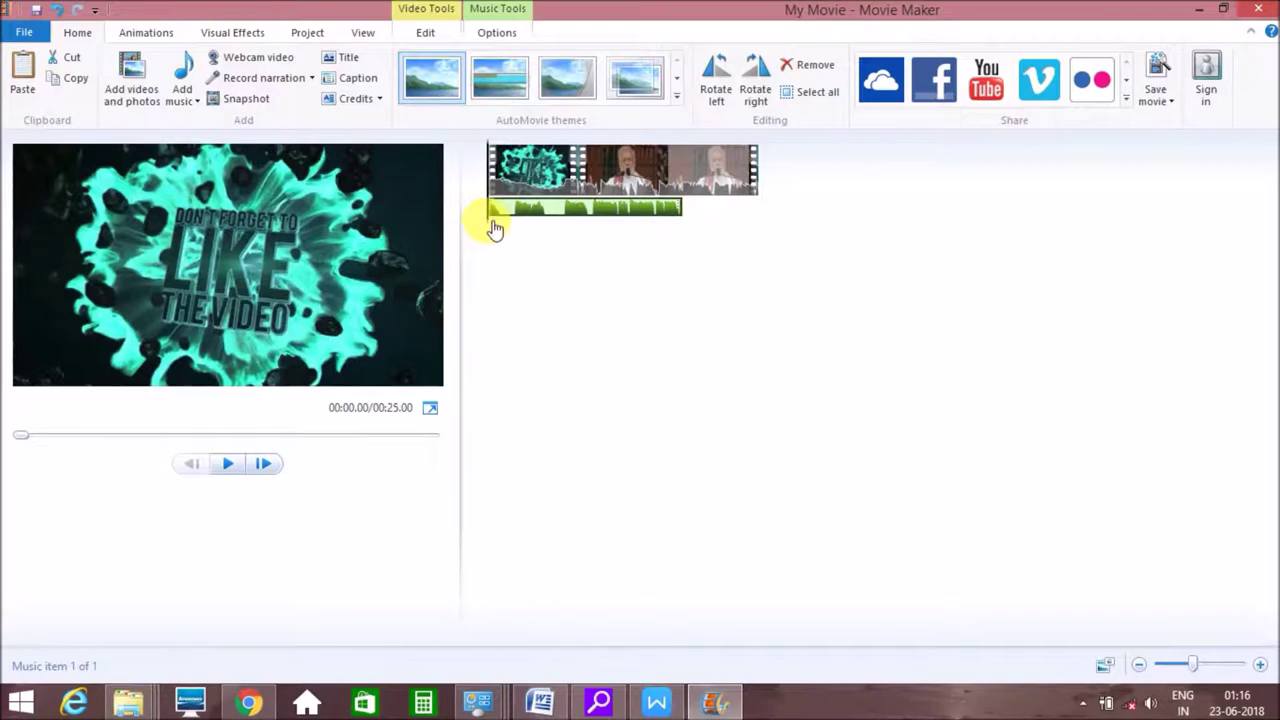
Step: Set the music's end point at about 13.10 s and preview the movie with its trimmed music
{"action": "left_click", "coordinate": [618, 218]}
{"action": "left_click", "coordinate": [650, 218]}
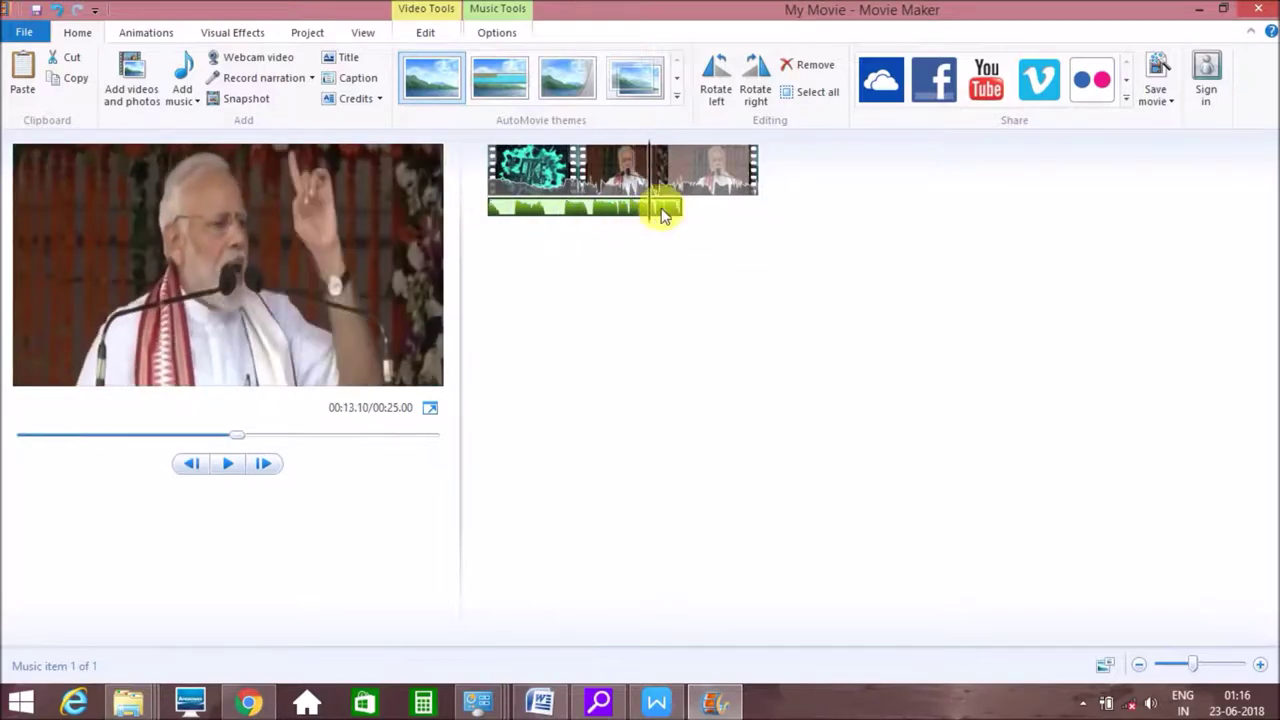
{"action": "right_click", "coordinate": [663, 205]}
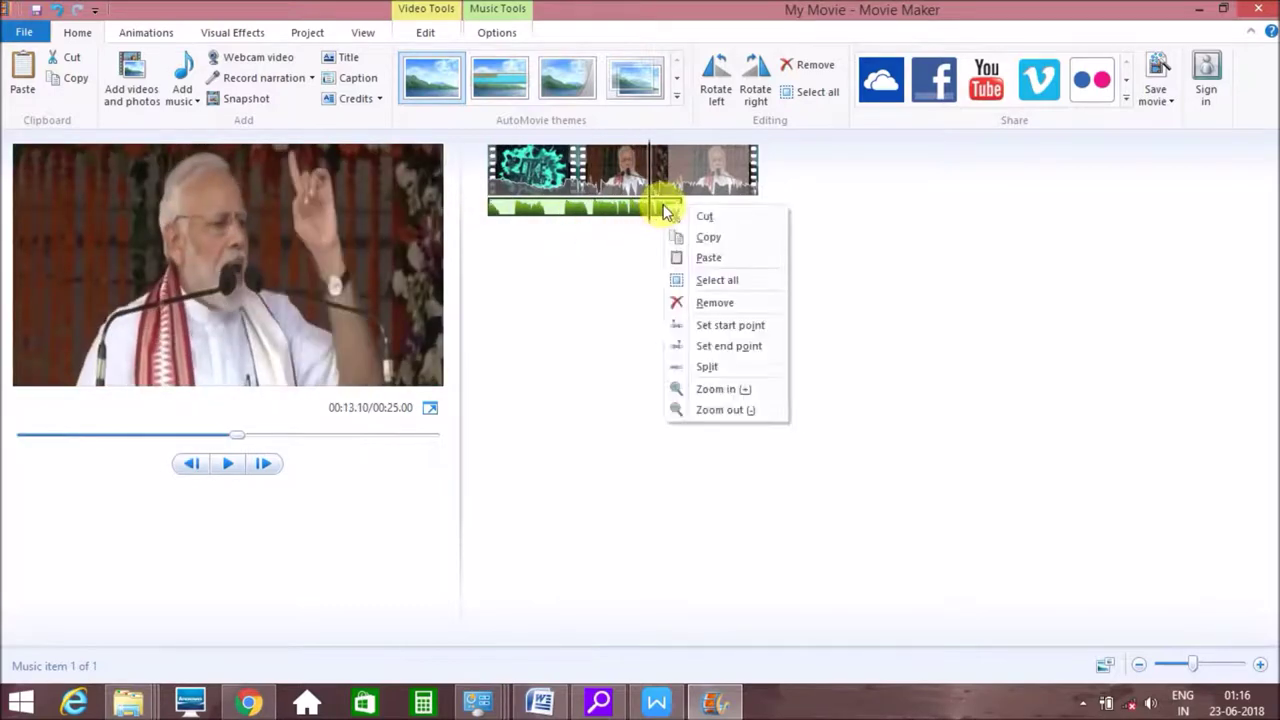
{"action": "left_click", "coordinate": [730, 345]}
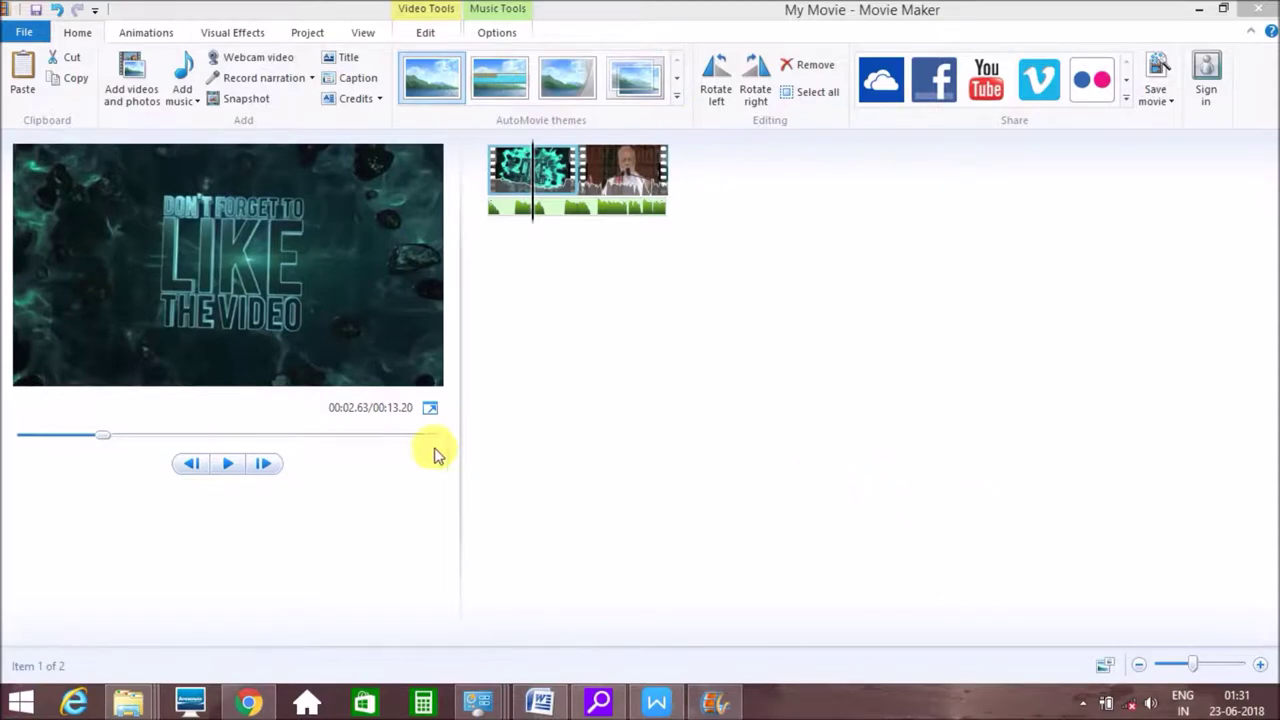
{"action": "left_click", "coordinate": [230, 465]}
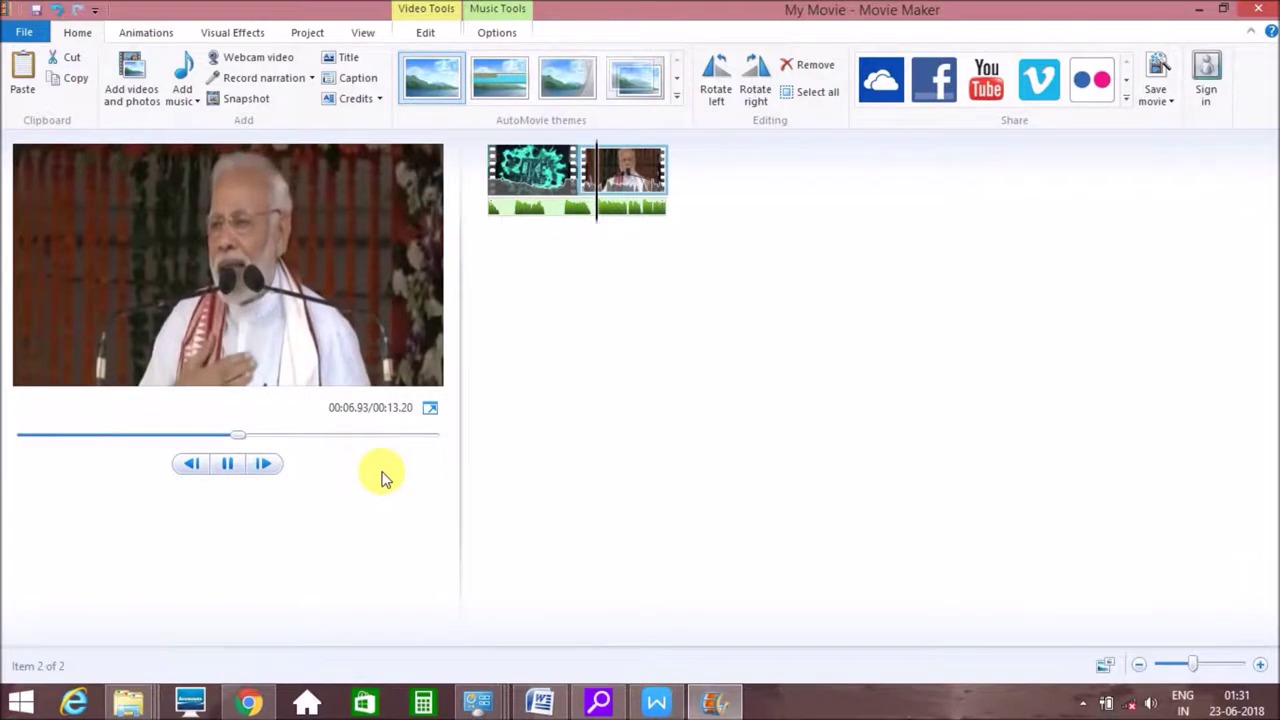
{"action": "left_click", "coordinate": [229, 465]}
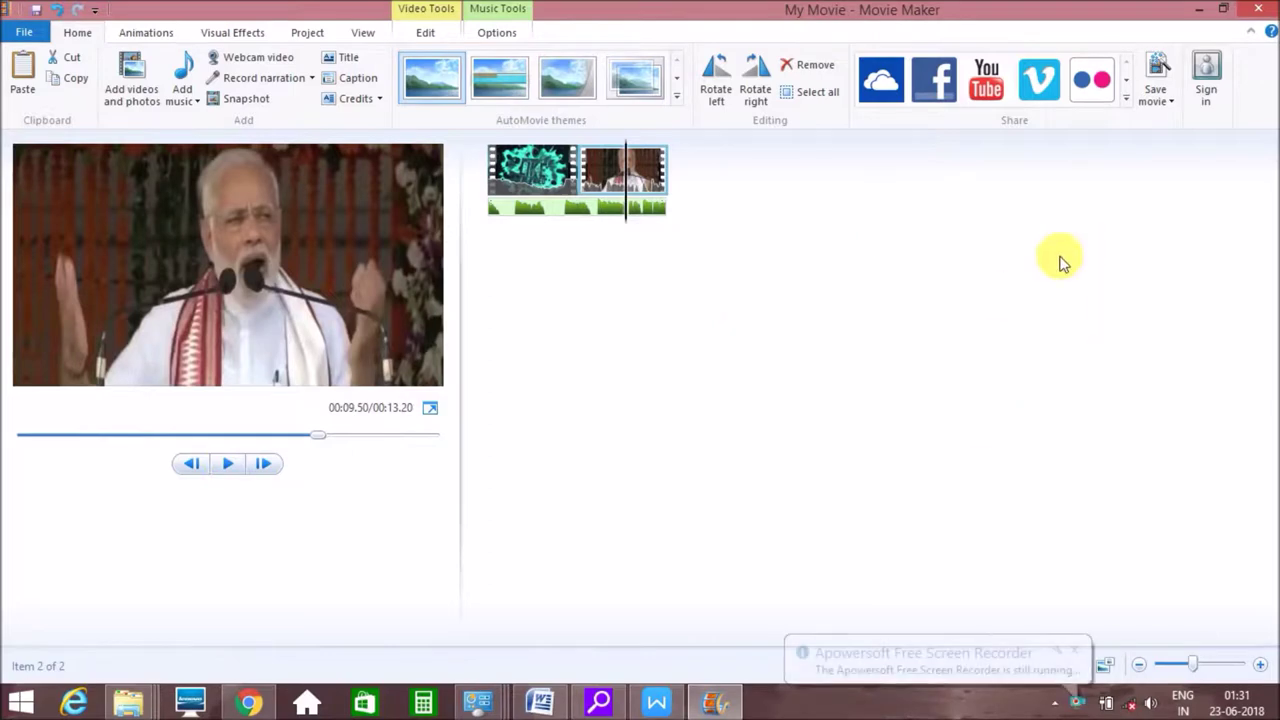
Step: Save the movie to the Desktop as an MPEG-4 video named xyz, using the setting recommended for this project
{"action": "left_click", "coordinate": [1158, 62]}
{"action": "left_click", "coordinate": [1170, 100]}
{"action": "left_click", "coordinate": [1170, 100]}
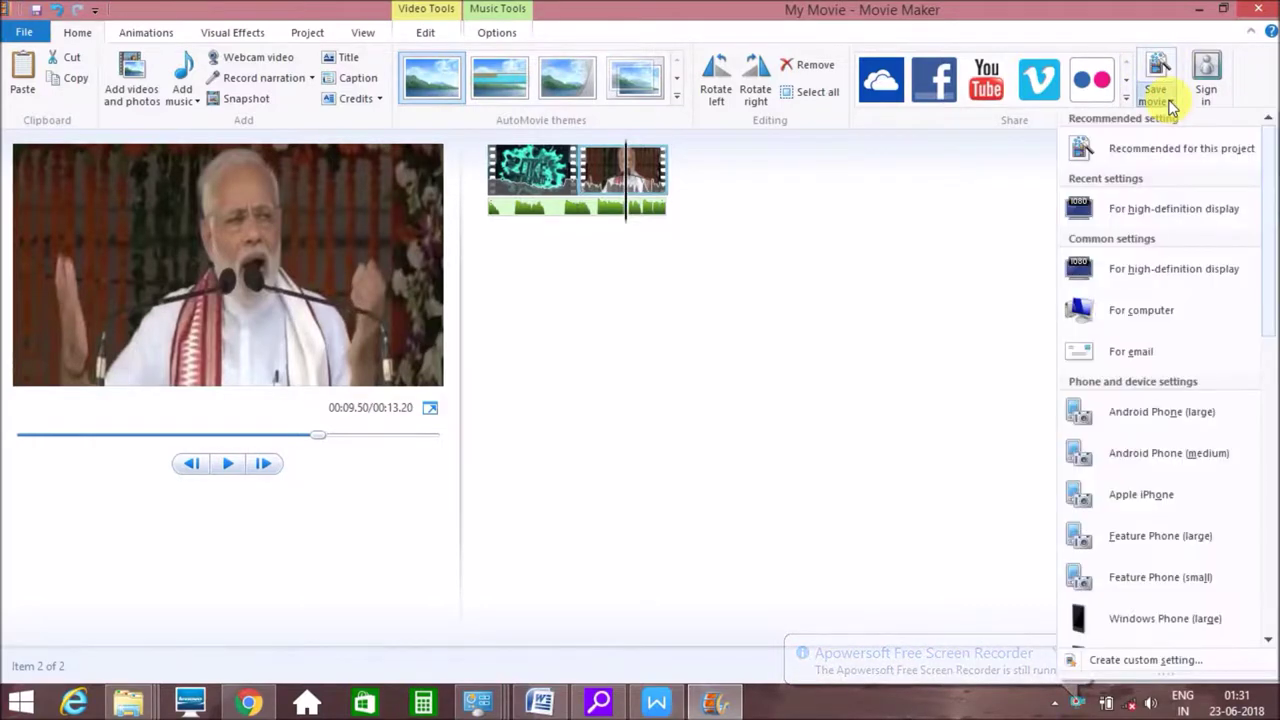
{"action": "left_click", "coordinate": [1180, 160]}
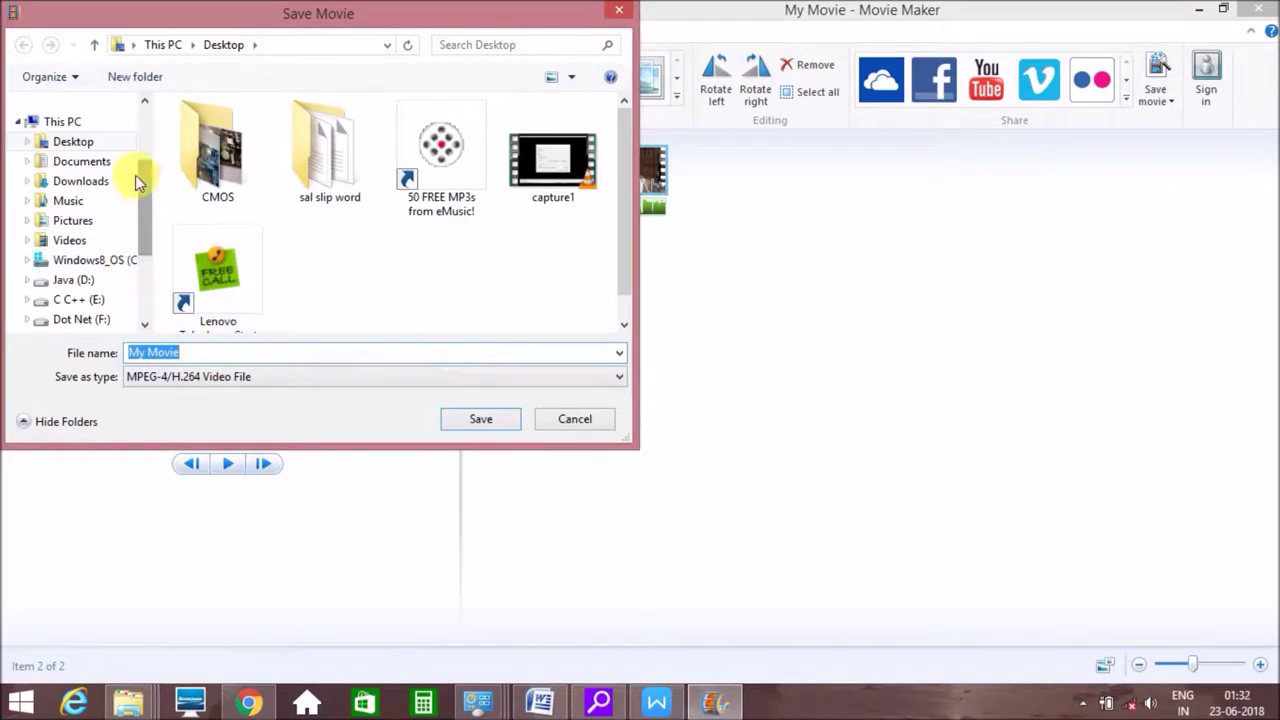
{"action": "left_click", "coordinate": [70, 145]}
{"action": "left_click", "coordinate": [200, 353]}
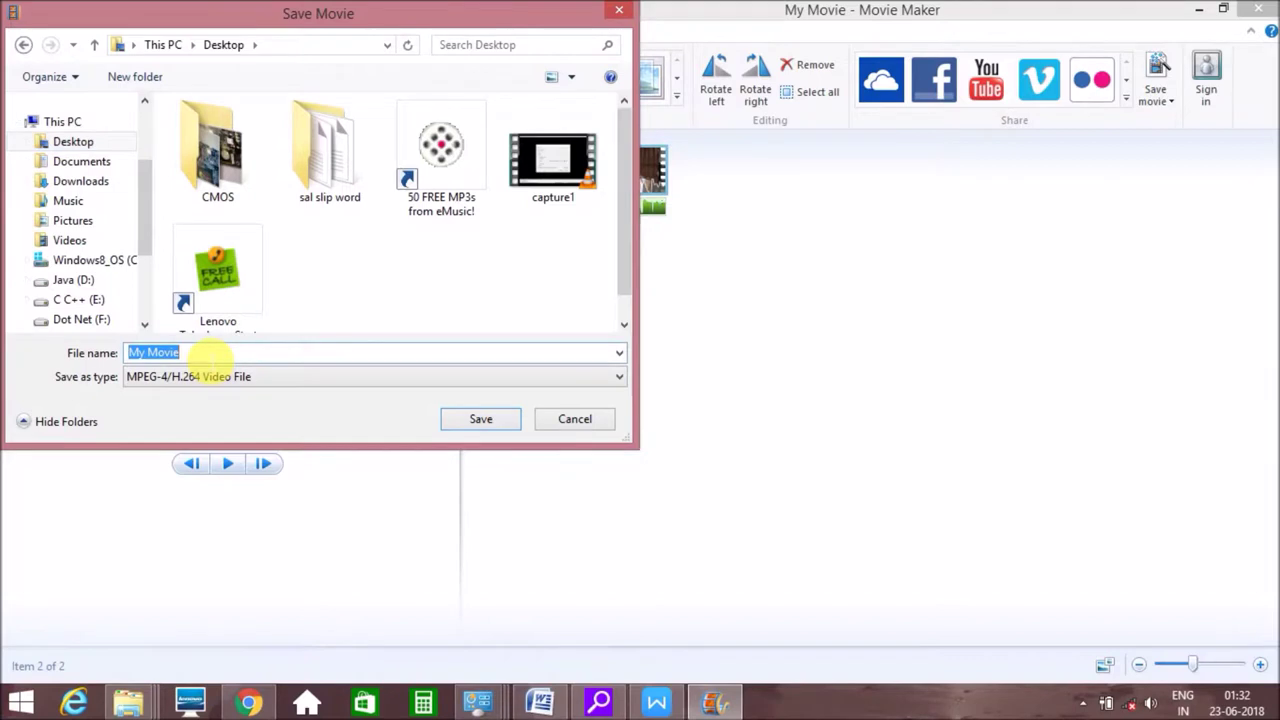
{"action": "type", "text": "xyz"}
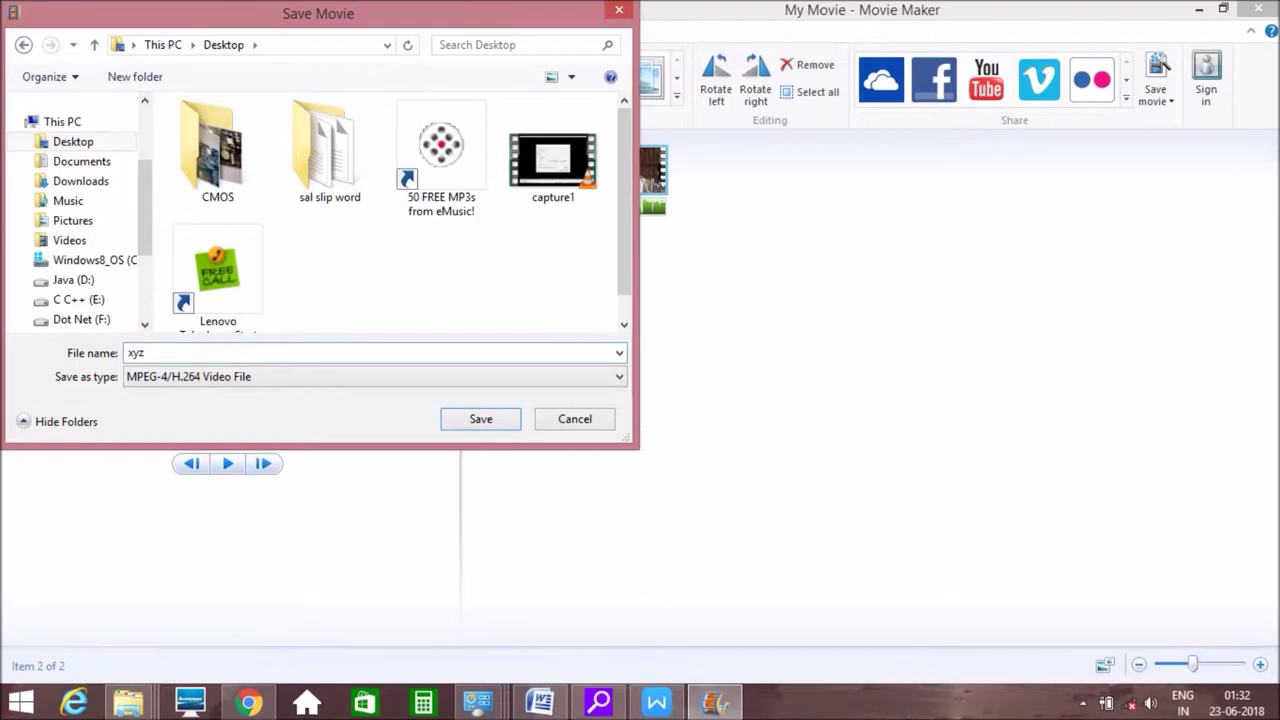
{"action": "left_click", "coordinate": [468, 418]}
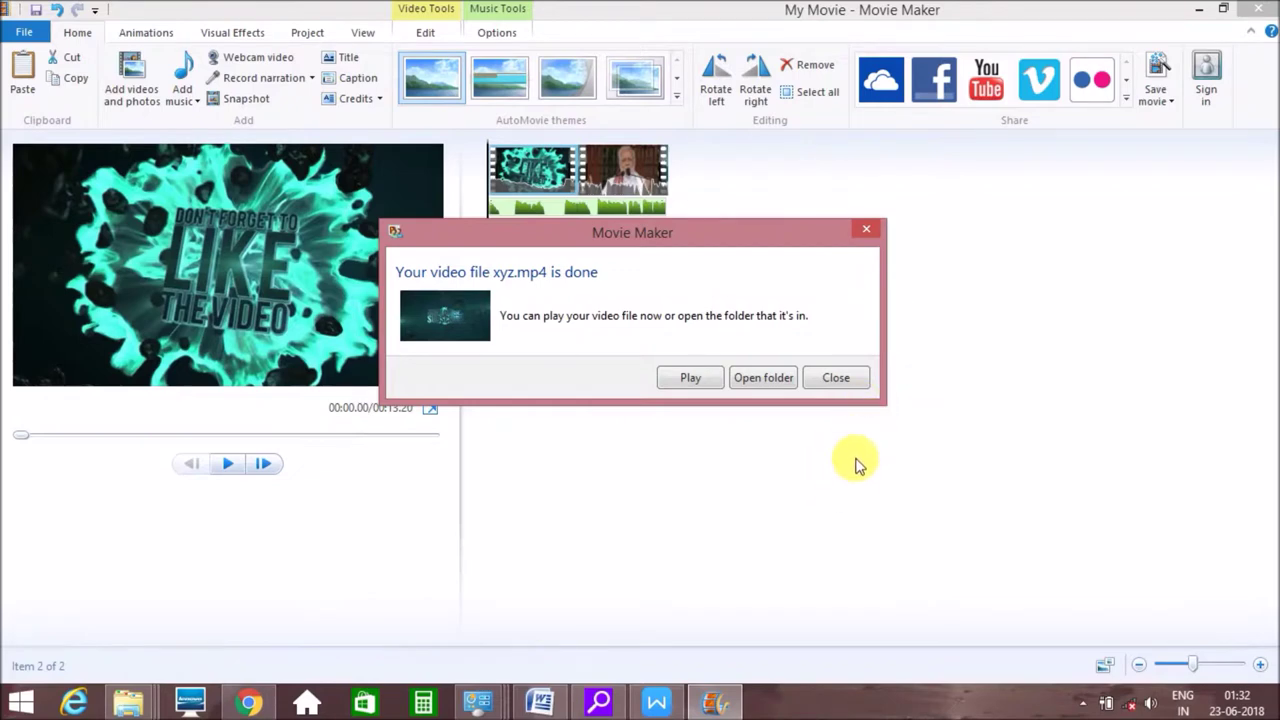
{"action": "left_click", "coordinate": [844, 384]}
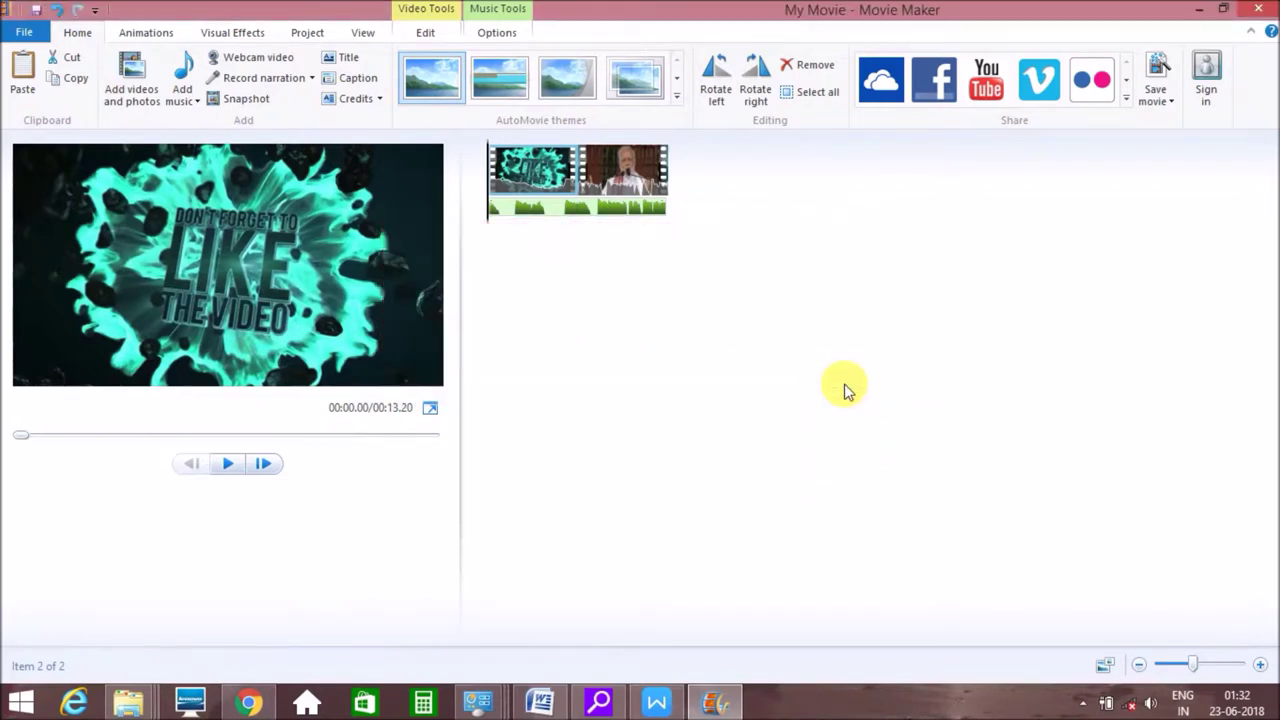
Step: Play the exported xyz video from the desktop in VLC, accepting its privacy policy, and return to Movie Maker
{"action": "left_click", "coordinate": [1199, 9]}
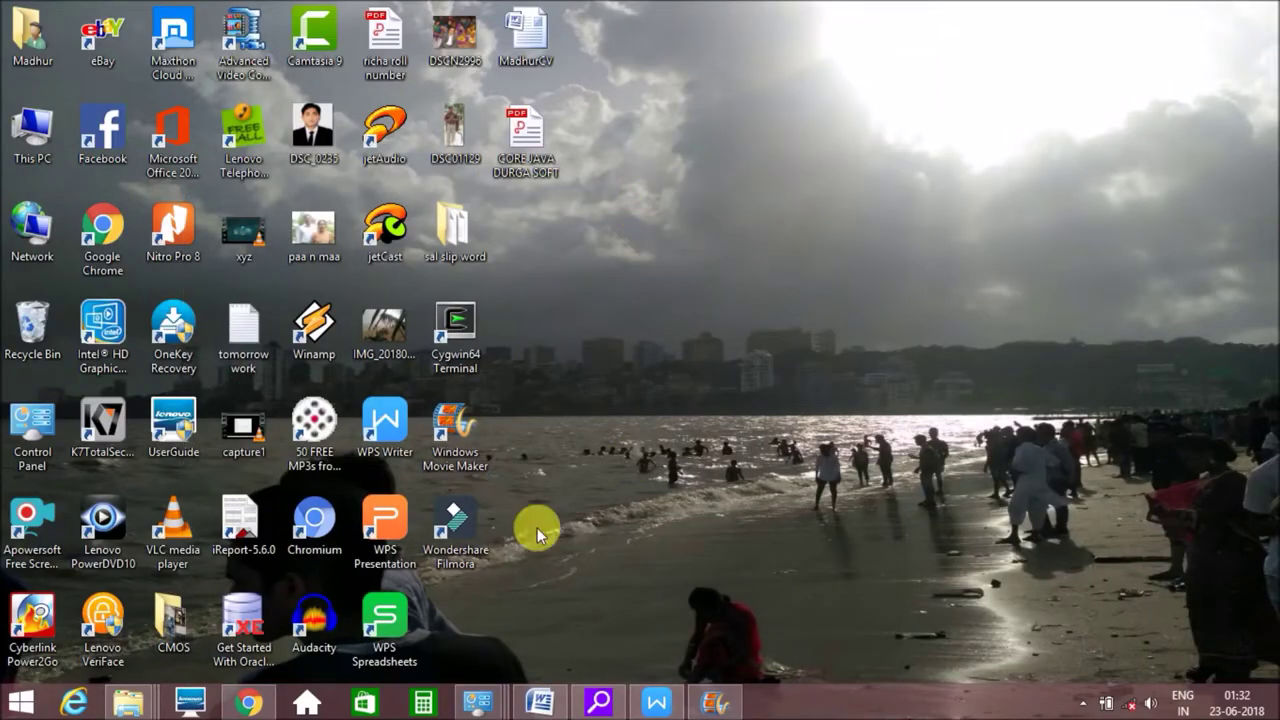
{"action": "left_click", "coordinate": [250, 246]}
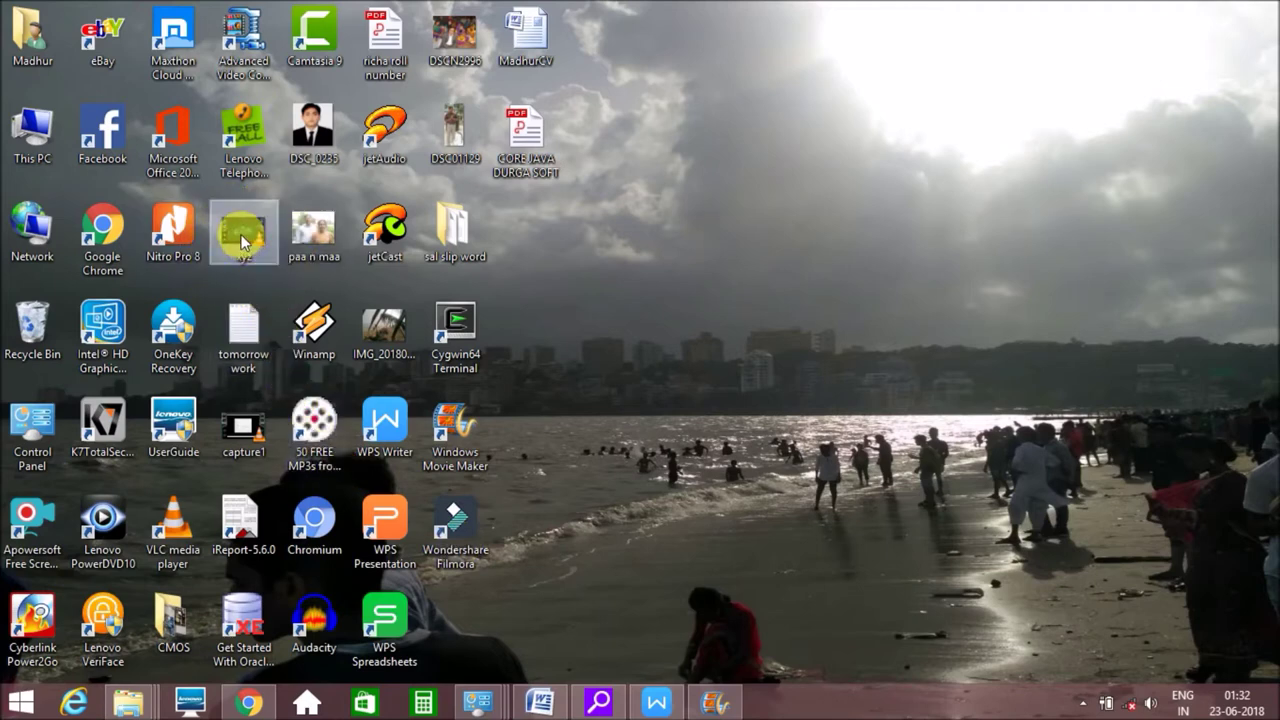
{"action": "double_click", "coordinate": [243, 244]}
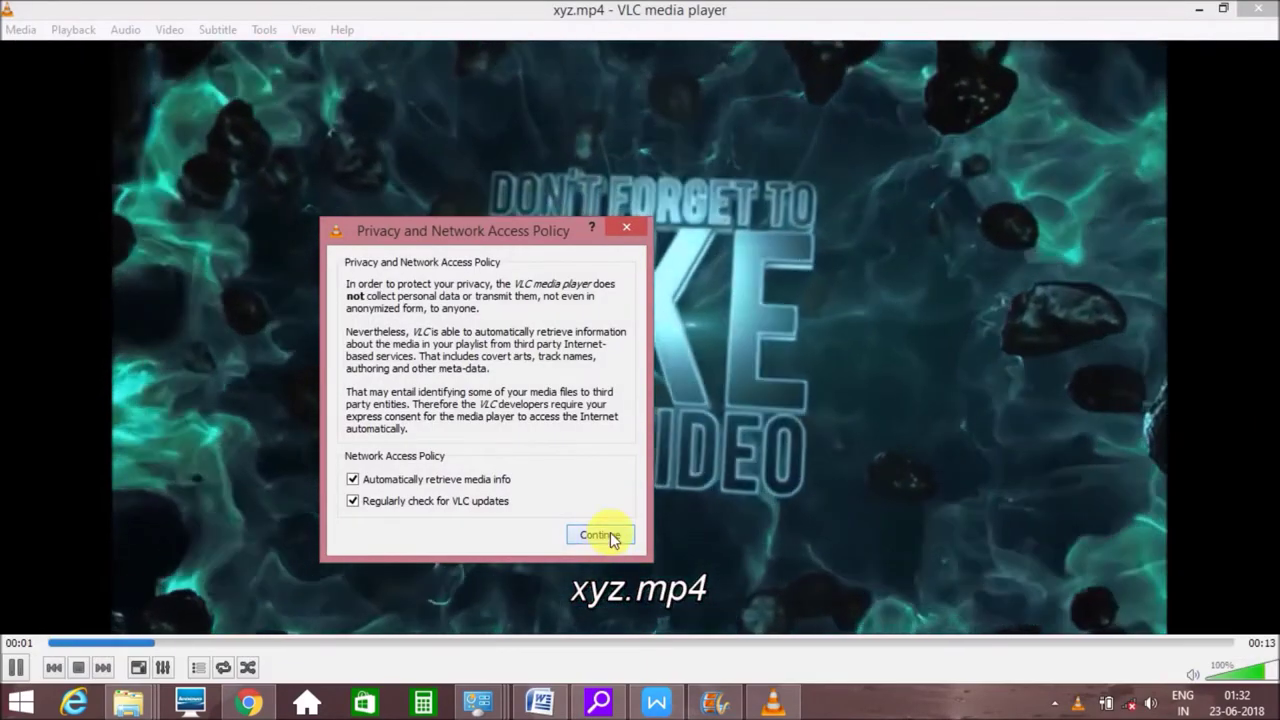
{"action": "left_click", "coordinate": [603, 537]}
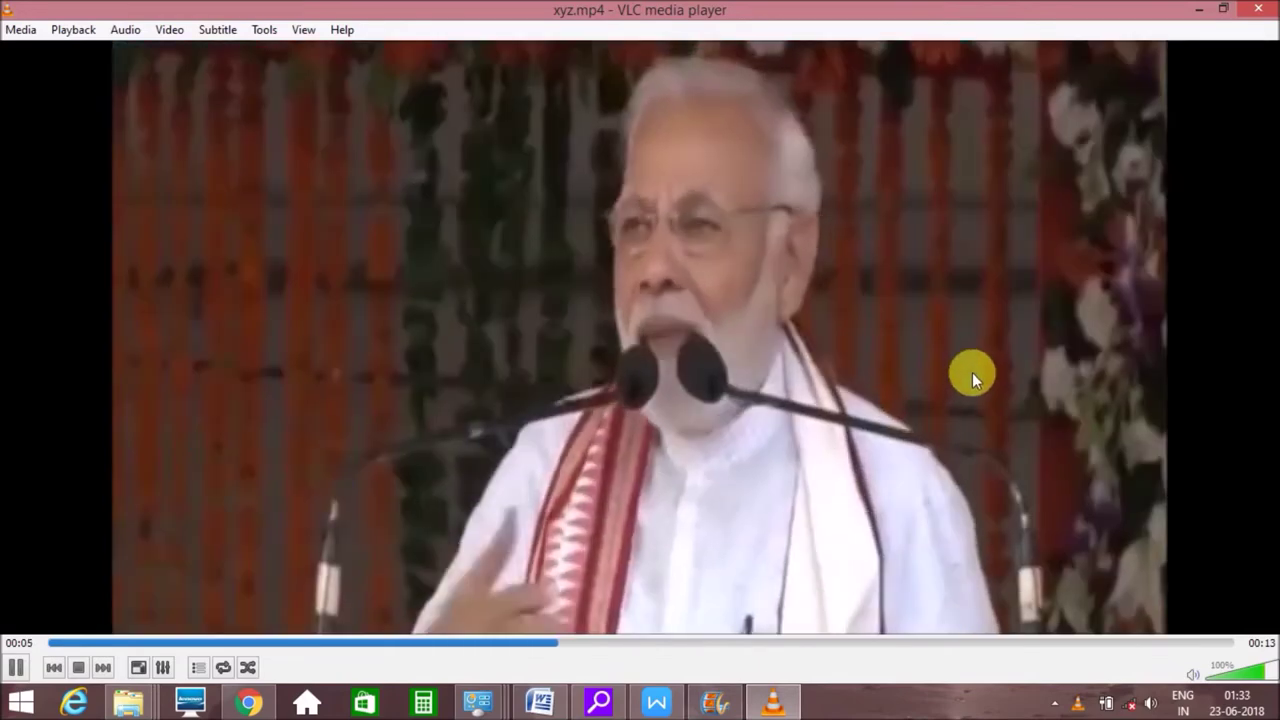
{"action": "left_click", "coordinate": [1268, 10]}
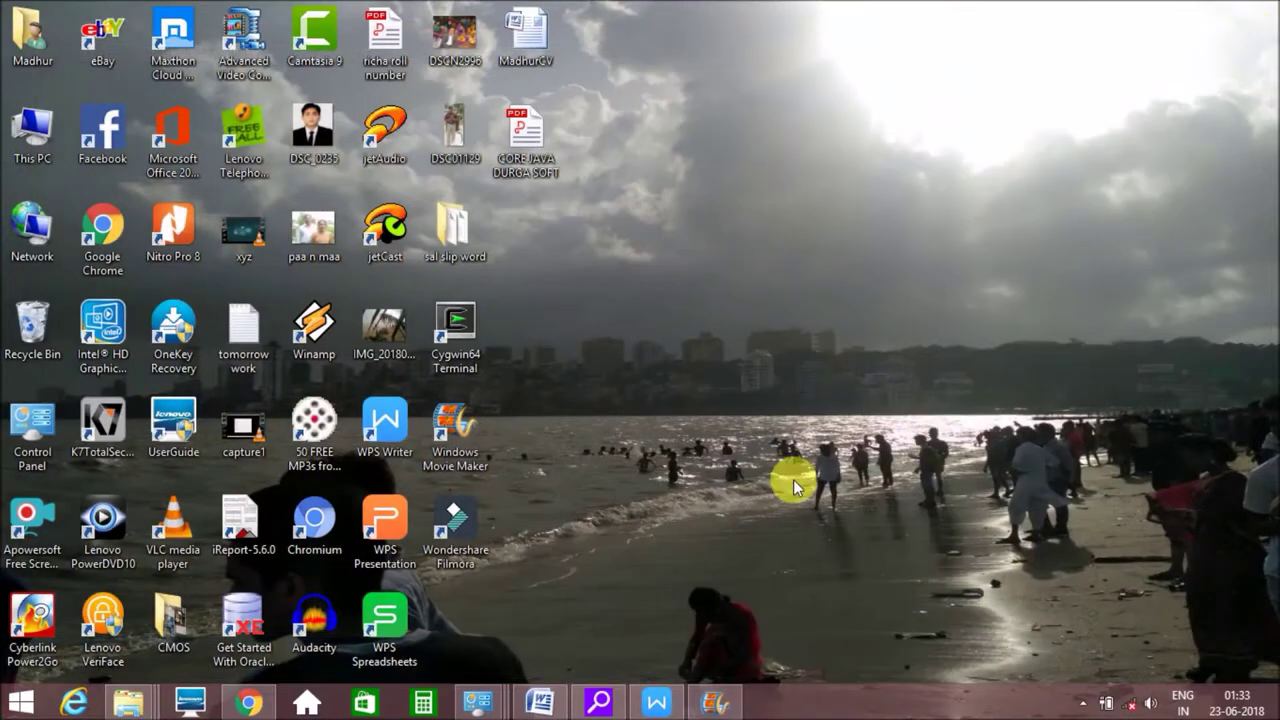
{"action": "left_click", "coordinate": [718, 700]}
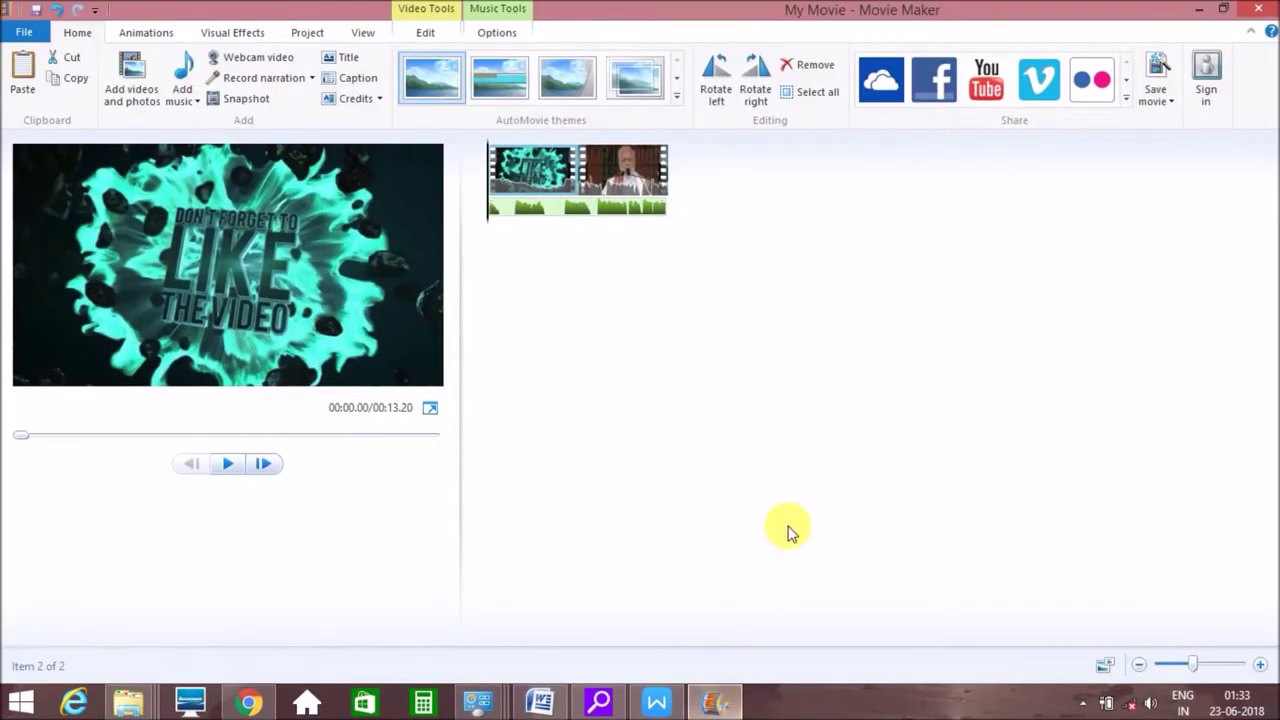